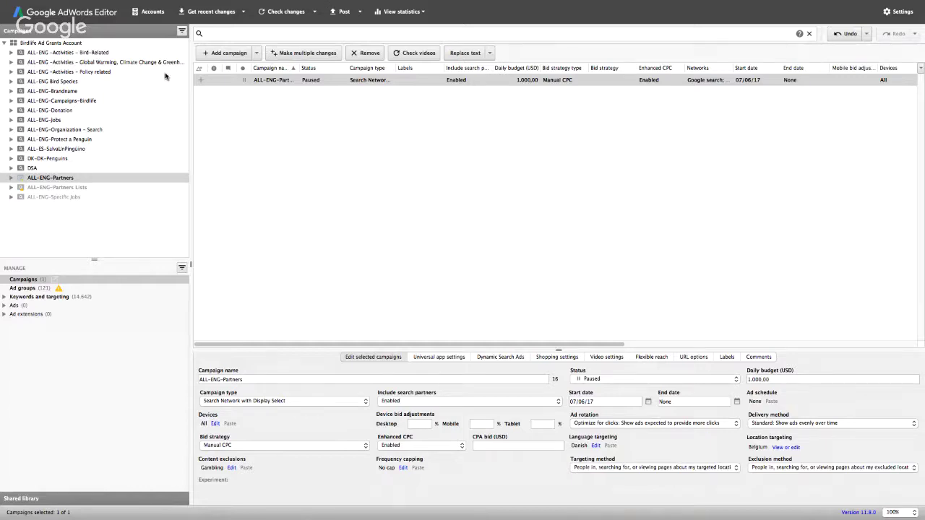
# Step: Leave the ALL-ENG-Partners campaign view for the Mission Control overview of windows and desktops
pyautogui.hotkey('ctrl', 'Up')
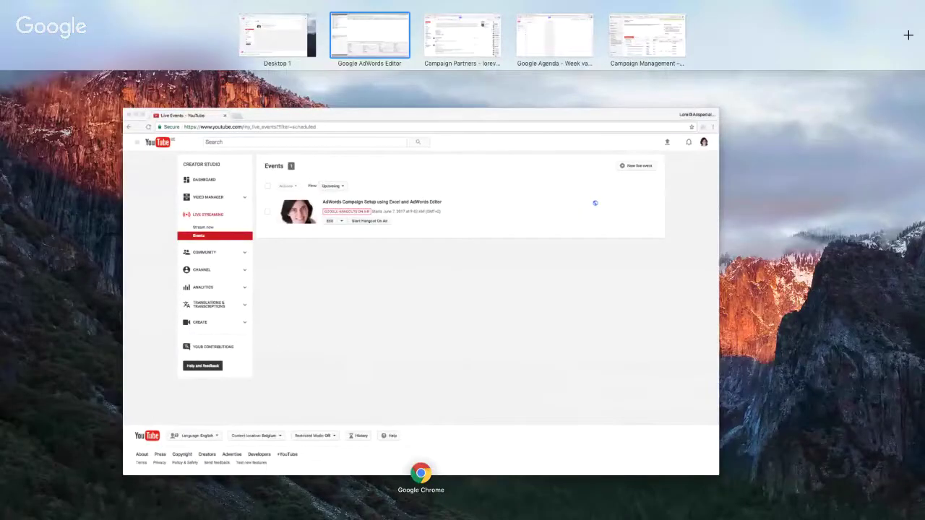
# Step: Move Excel to Desktop 1 and show the Cleaned Up Partner list workbook full screen
pyautogui.moveTo(647, 36); pyautogui.dragTo(464, 121)
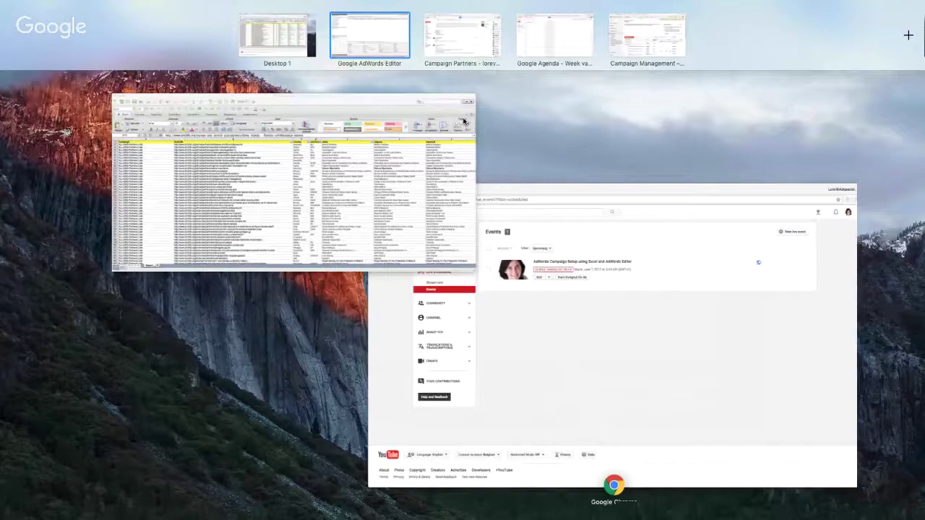
pyautogui.click(465, 121)
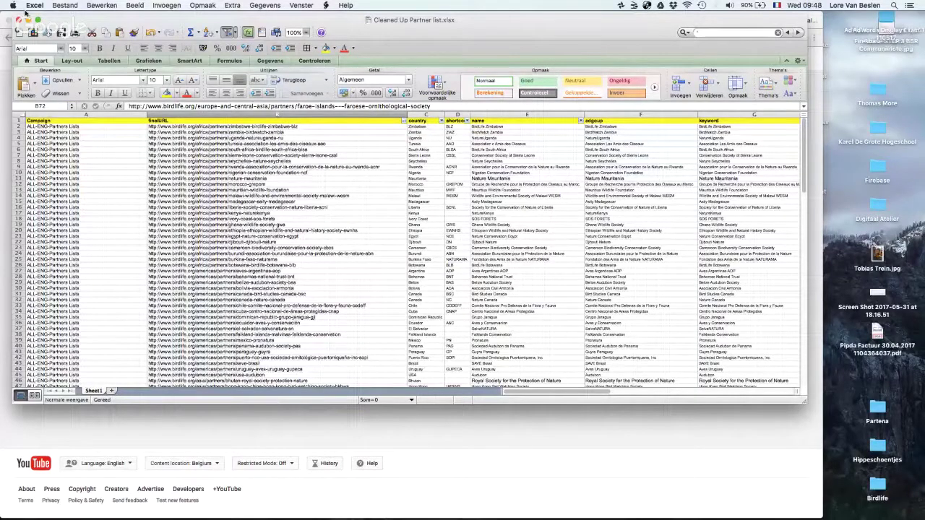
pyautogui.click(38, 19)
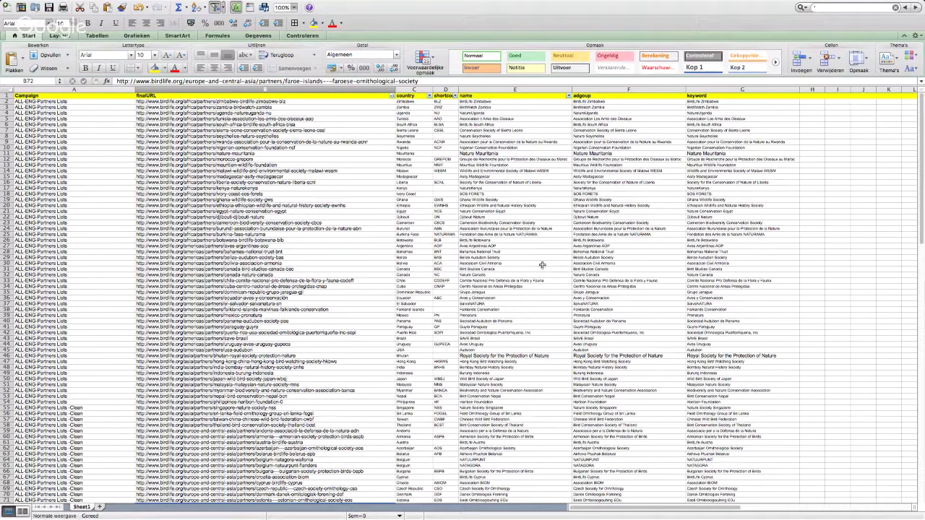
# Step: Review the partner names and existing Campaign values in rows 3 to 6
pyautogui.click(484, 206)
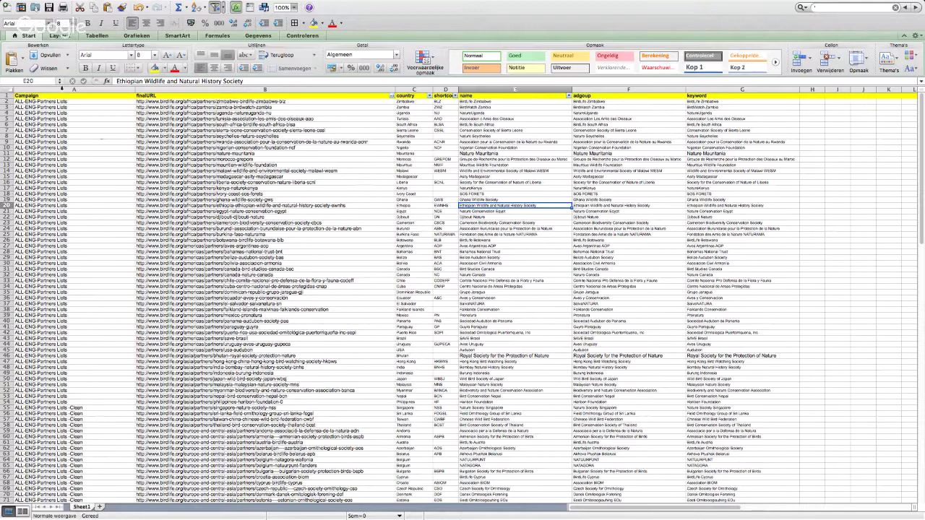
pyautogui.click(56, 112)
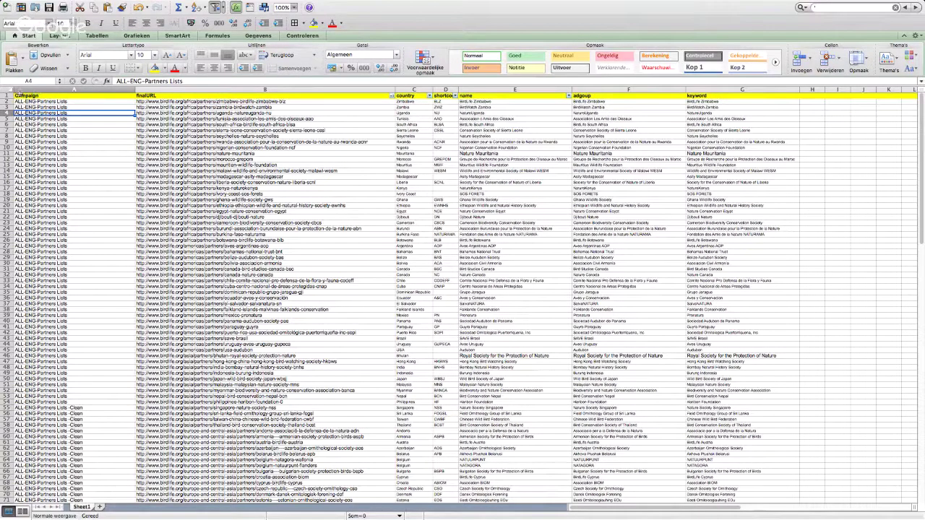
pyautogui.click(48, 107)
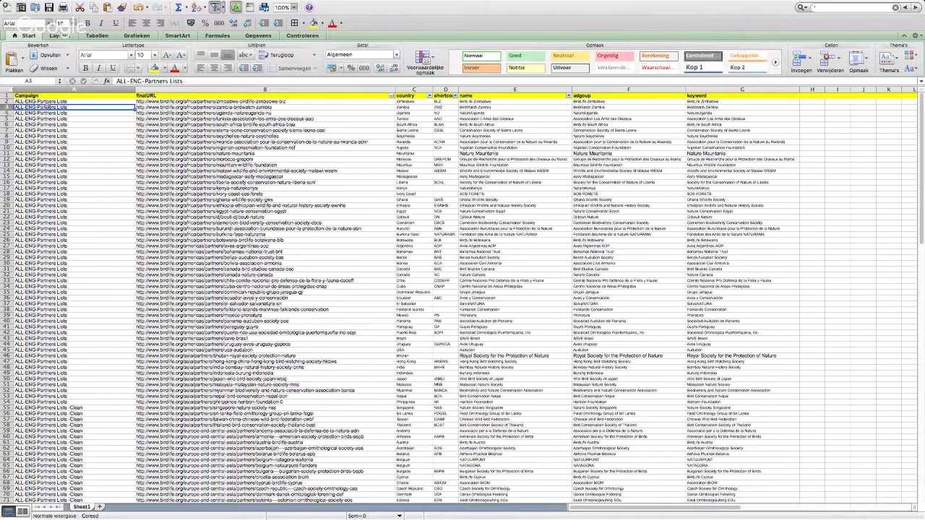
pyautogui.click(48, 124)
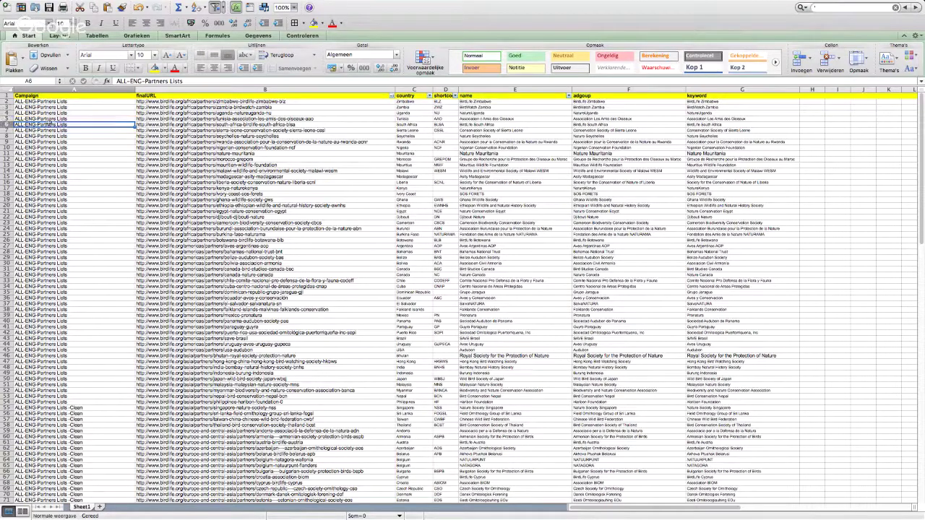
# Step: Copy 'ALL-ENG-Partners Lists -Clean' from A56 into A2 and fill it down to row 56
pyautogui.click(61, 413)
pyautogui.hotkey('ctrl', 'c')
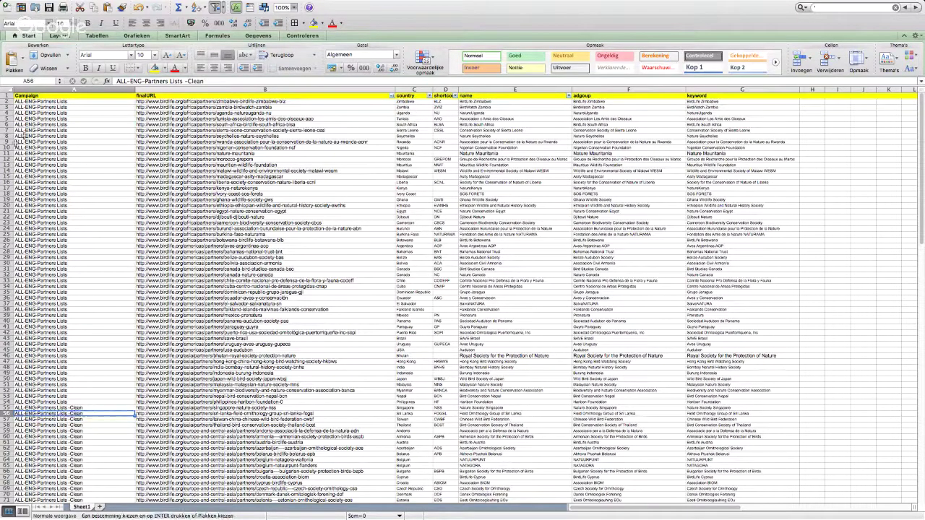
pyautogui.click(49, 101)
pyautogui.hotkey('ctrl', 'v')
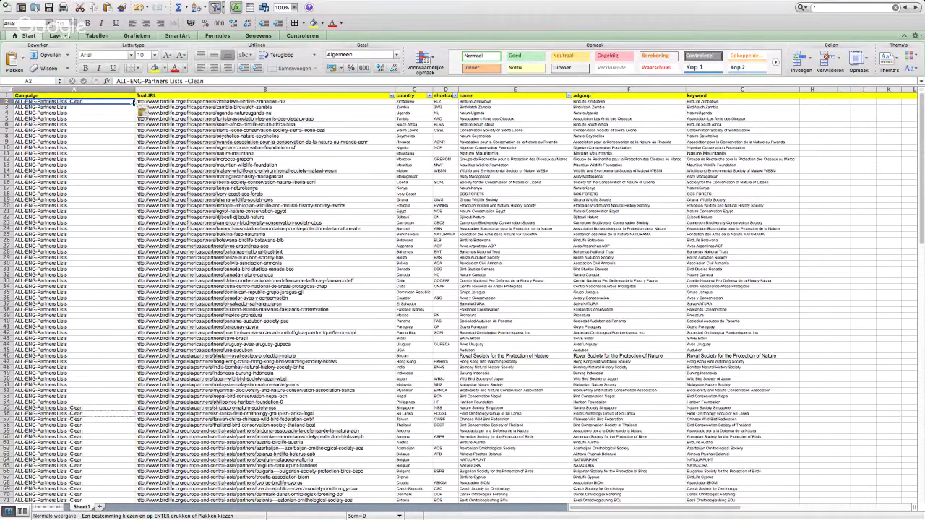
pyautogui.moveTo(134, 104); pyautogui.dragTo(100, 416)
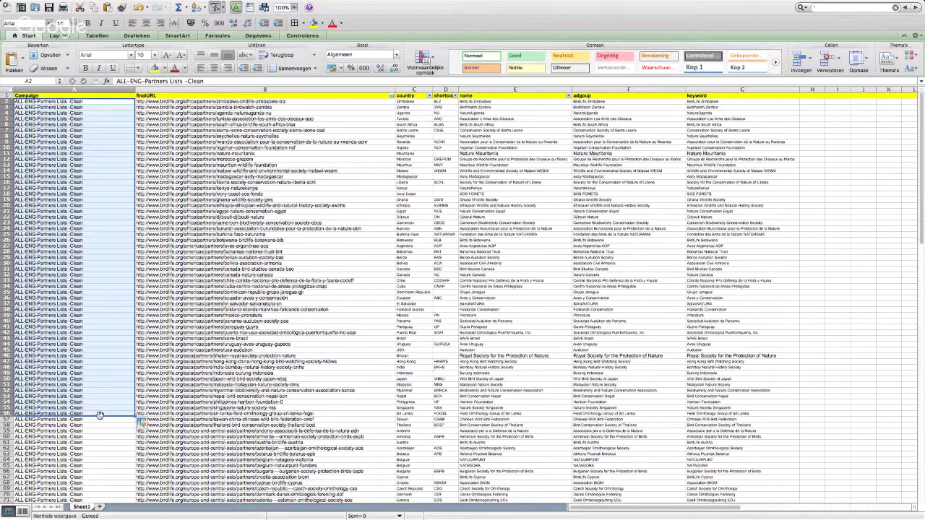
pyautogui.scroll(-15, 100, 414)
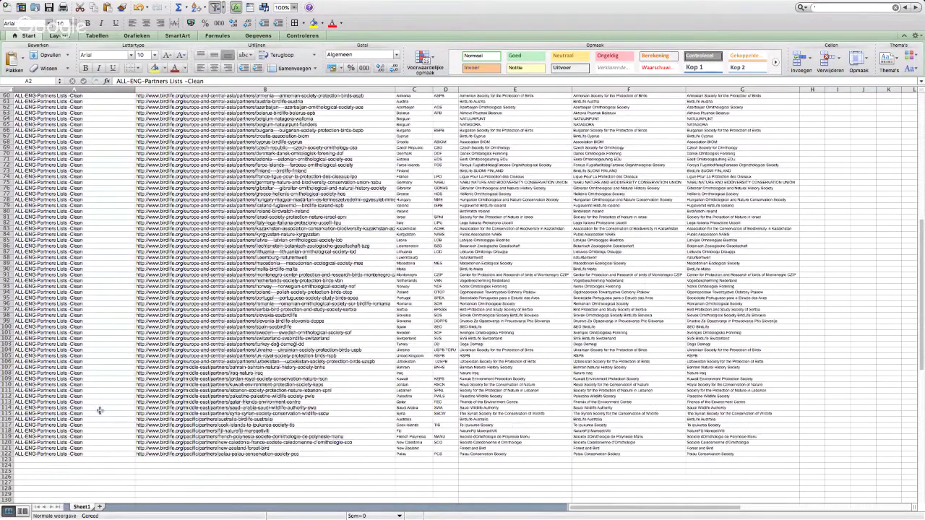
pyautogui.scroll(15, 99, 411)
pyautogui.click(107, 192)
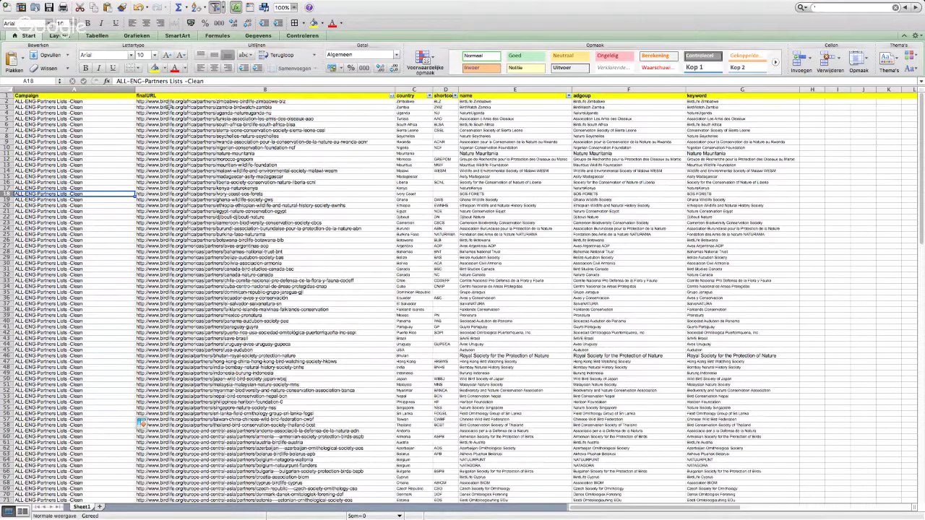
pyautogui.click(168, 107)
# Step: Check the Zimbabwe row's URL, country and shortcode, widen column D, and select the whole sheet
pyautogui.click(177, 101)
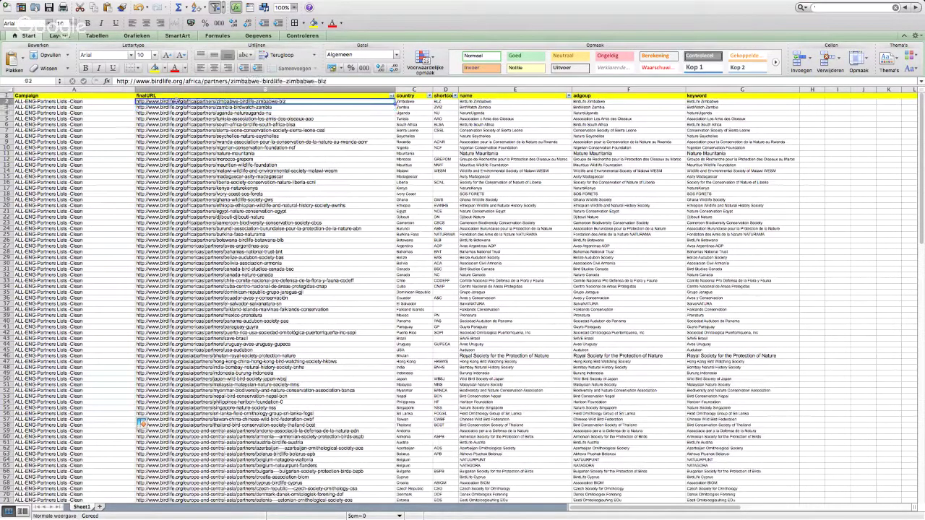
pyautogui.click(409, 103)
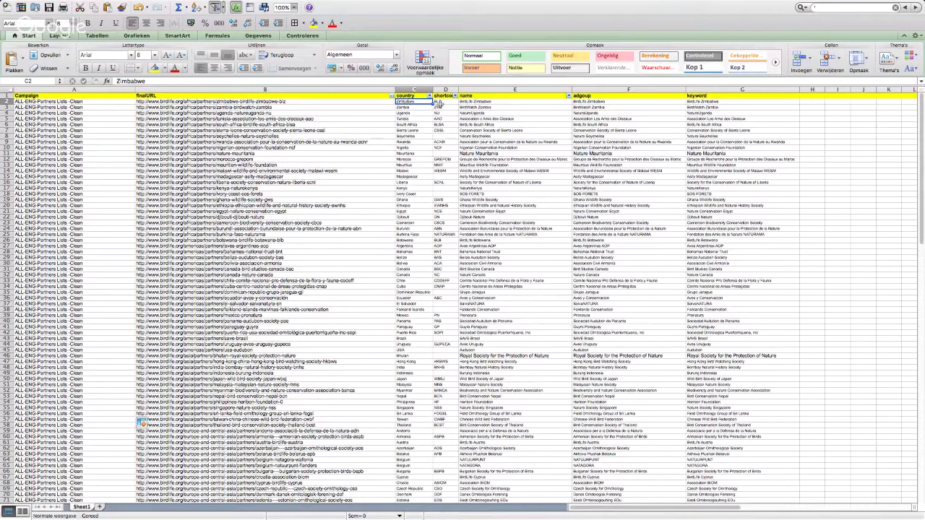
pyautogui.click(439, 101)
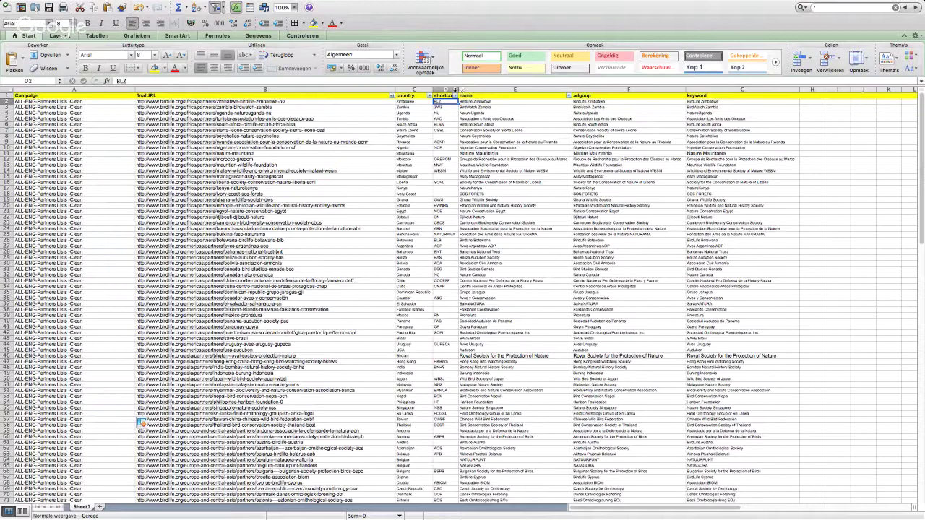
pyautogui.moveTo(458, 91); pyautogui.dragTo(466, 90)
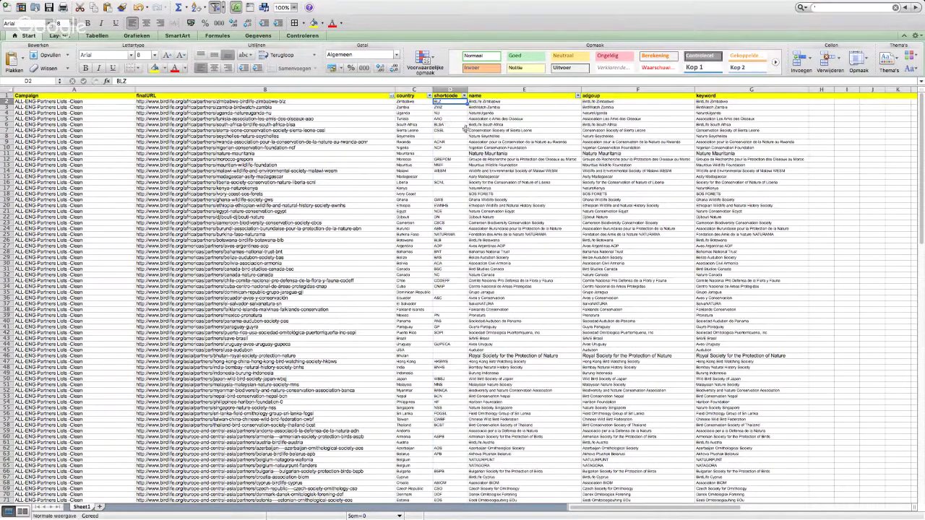
pyautogui.press('Right')
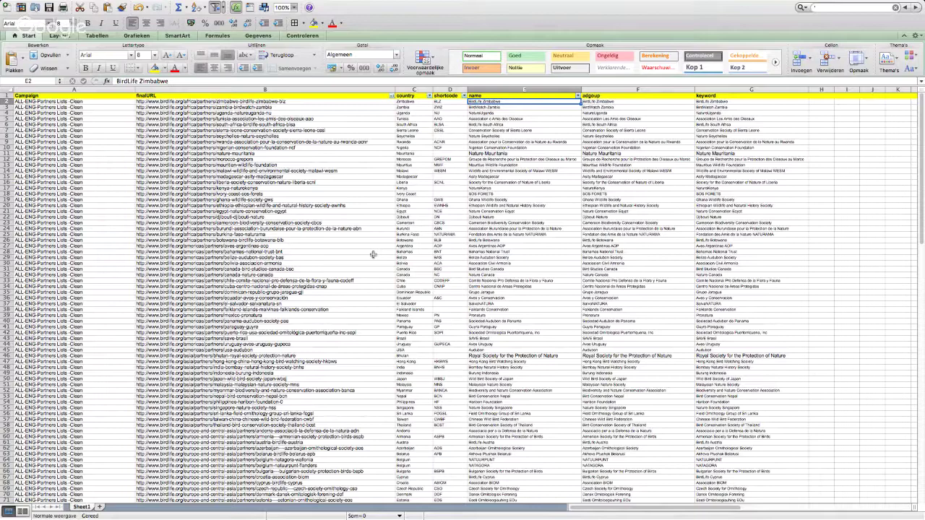
pyautogui.scroll(-3, 373, 255)
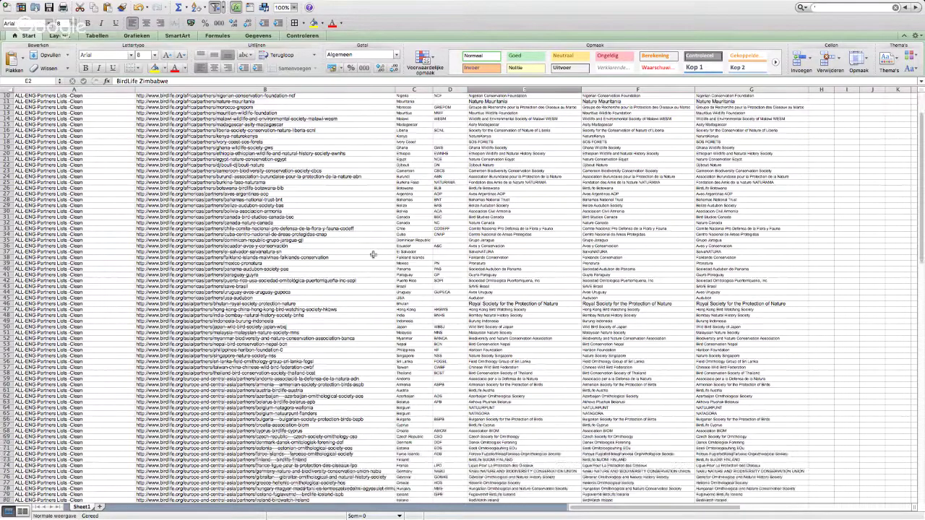
pyautogui.scroll(3, 372, 254)
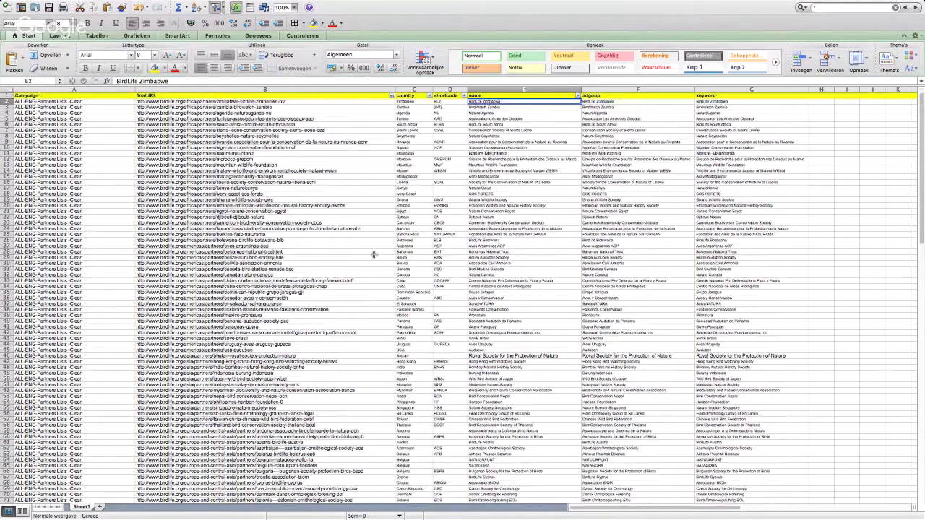
pyautogui.click(7, 88)
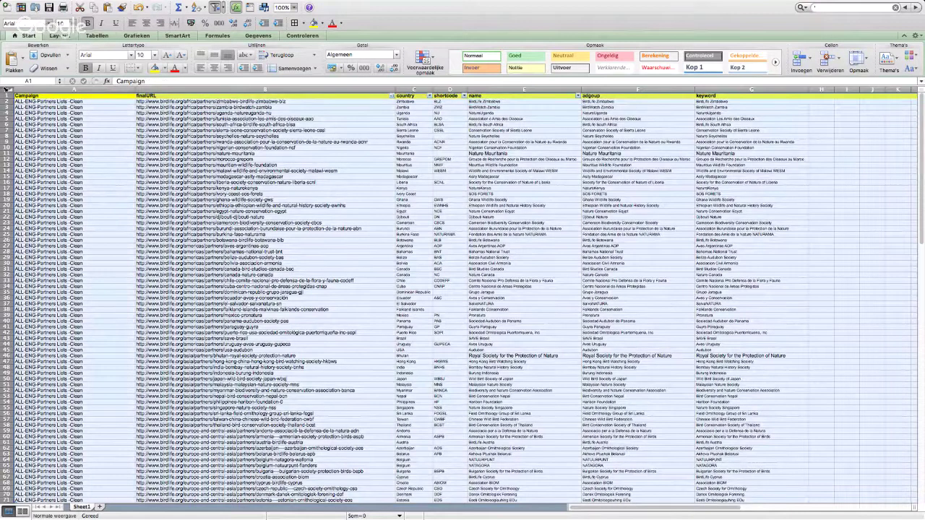
# Step: Copy the entire partner sheet with Kopiëren and return to the desktop overview
pyautogui.rightClick(126, 147)
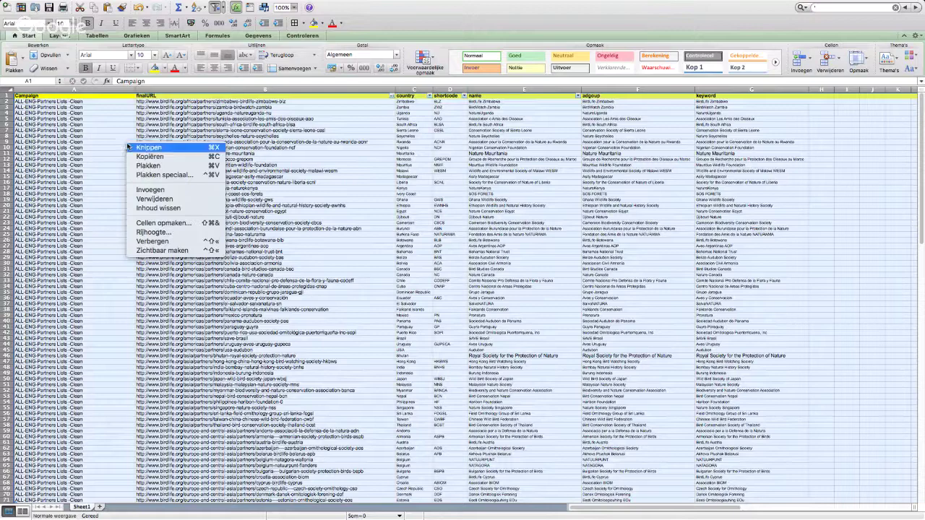
pyautogui.click(138, 159)
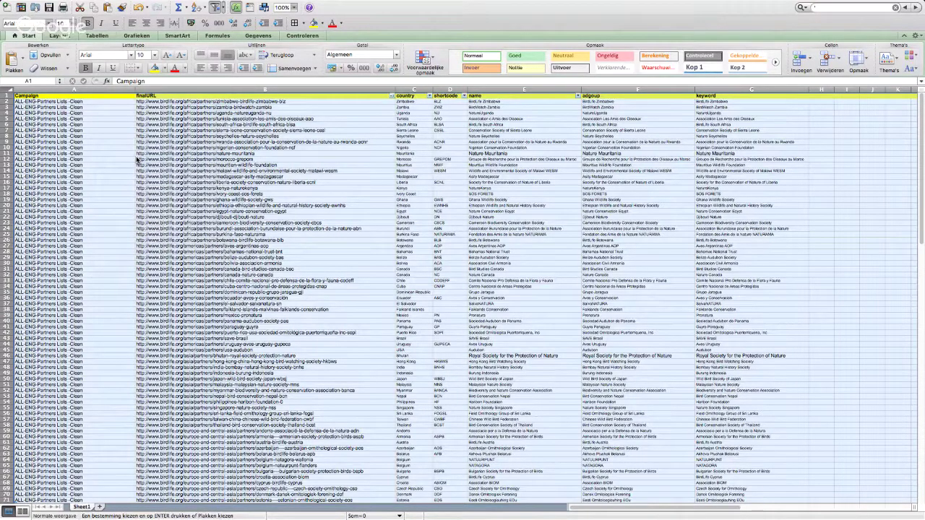
pyautogui.hotkey('ctrl', 'Up')
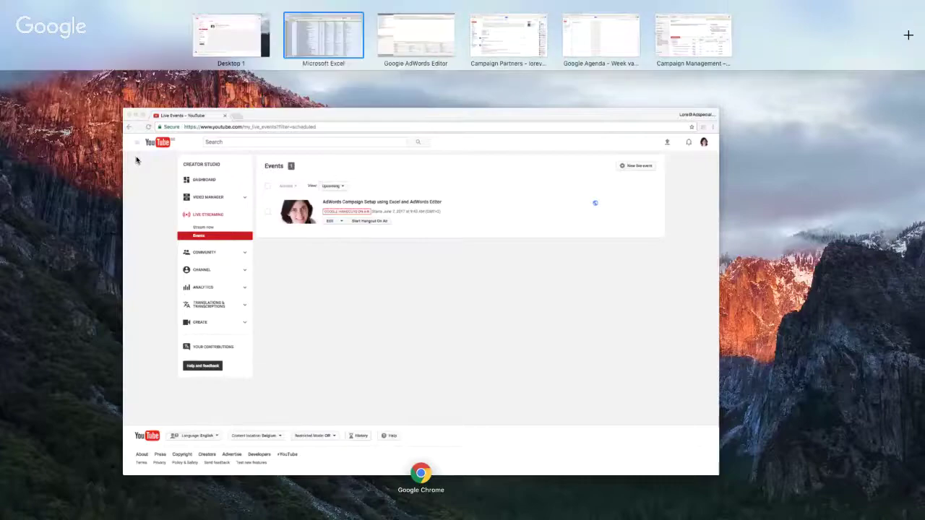
# Step: Back in AdWords Editor, remove the stray Campaign #18, leaving only ALL-ENG-Partners
pyautogui.hotkey('ctrl', 'Right')
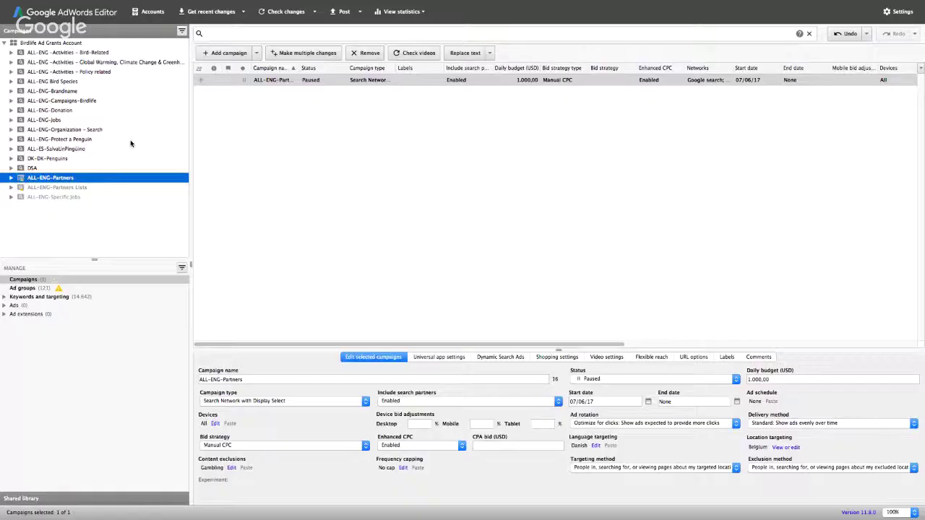
pyautogui.click(218, 55)
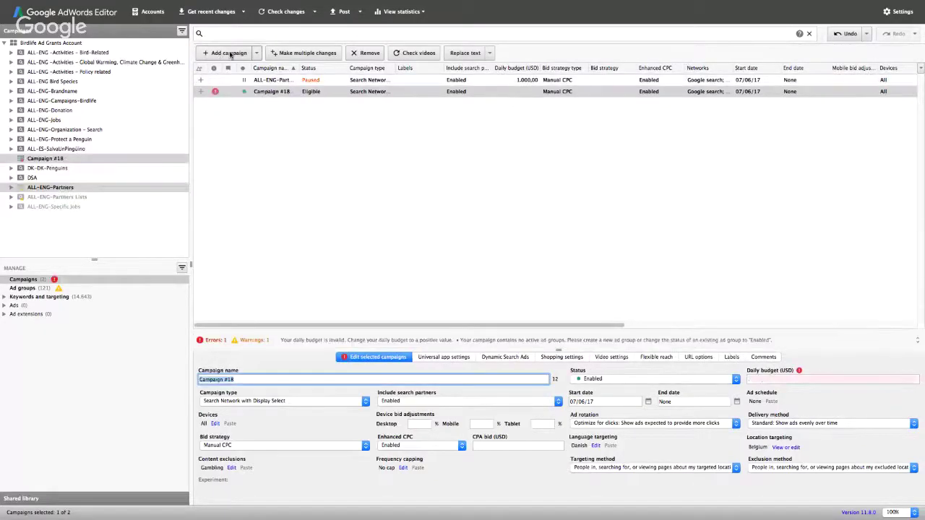
pyautogui.click(257, 55)
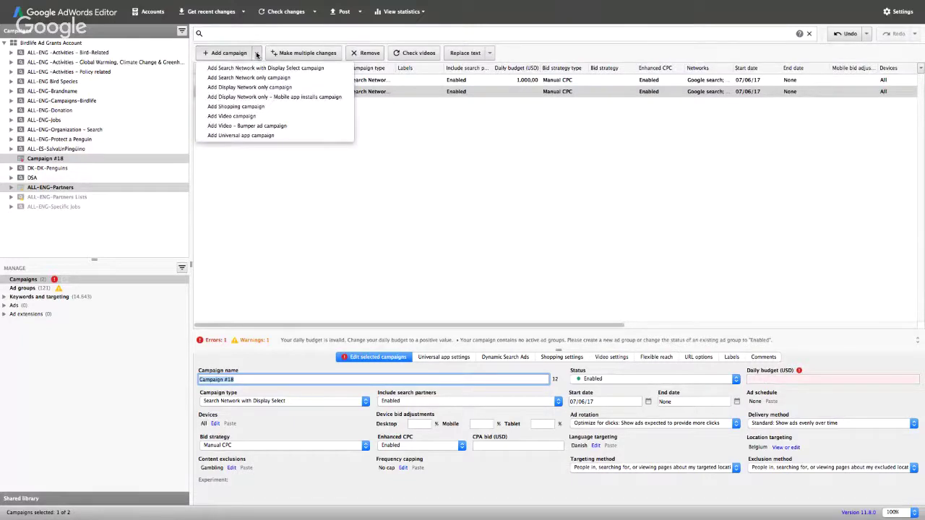
pyautogui.click(258, 55)
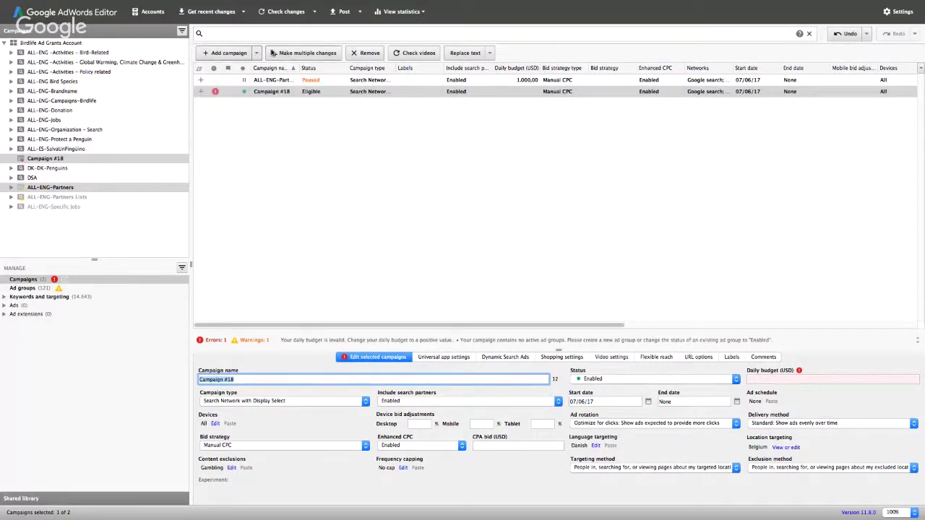
pyautogui.rightClick(275, 93)
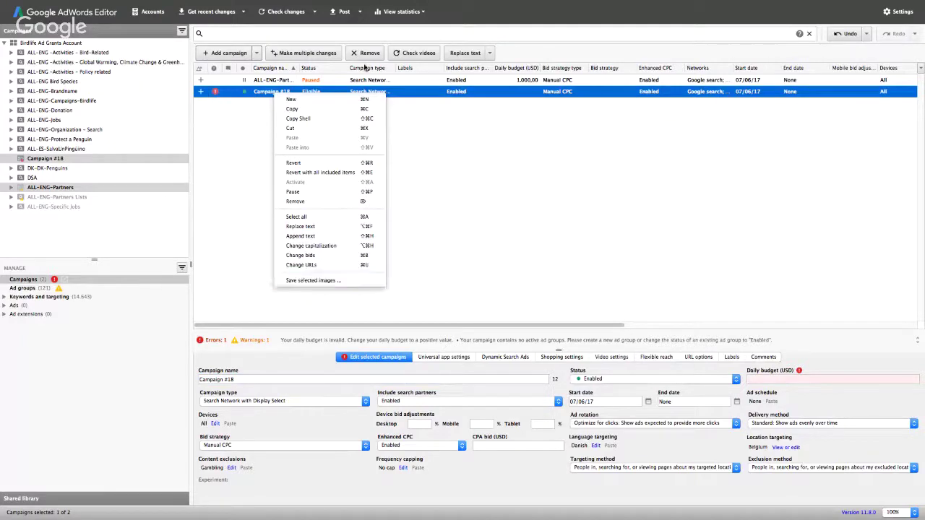
pyautogui.click(362, 57)
pyautogui.click(361, 55)
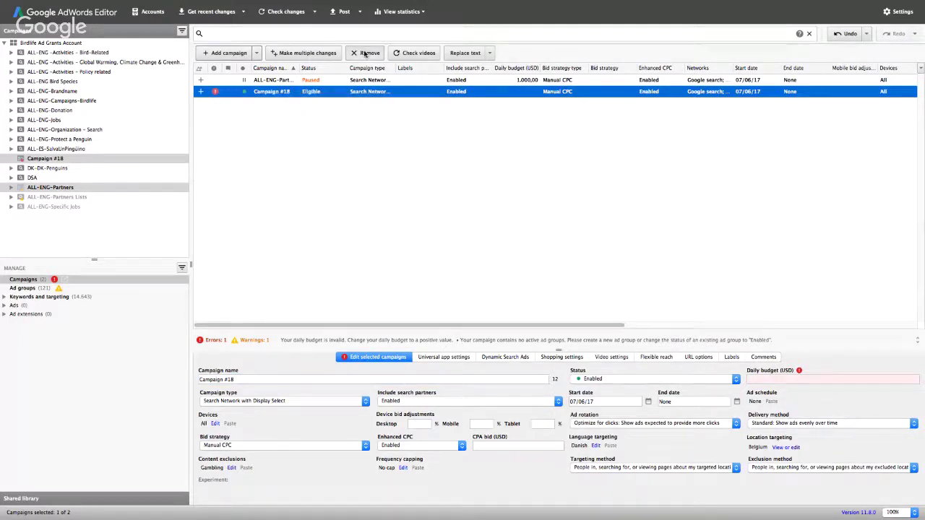
# Step: Paste the partner rows into the campaign Make multiple changes grid, setting Country of Sale and column four to Not importing
pyautogui.click(309, 54)
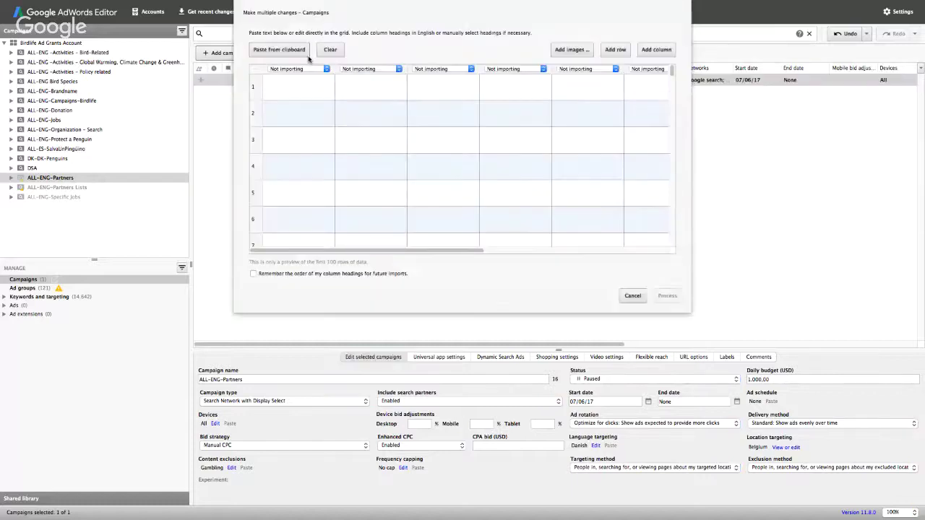
pyautogui.click(278, 49)
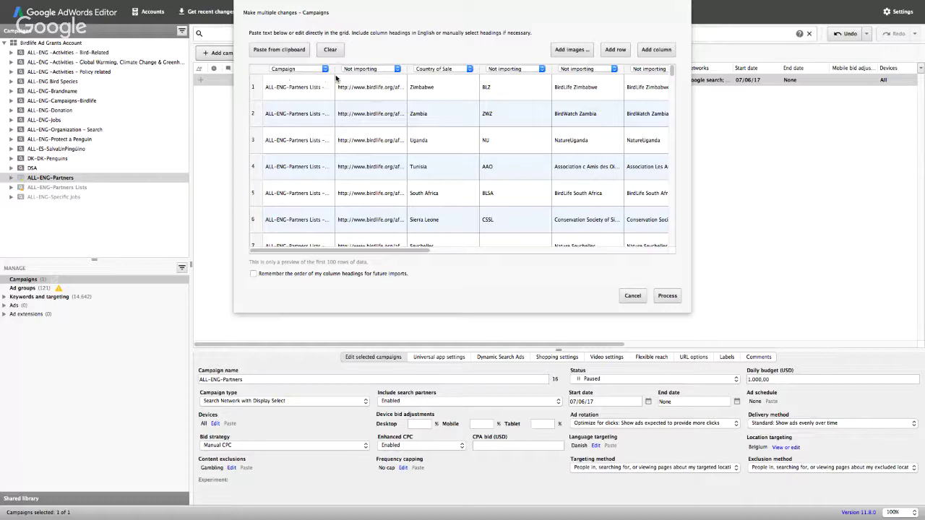
pyautogui.click(373, 70)
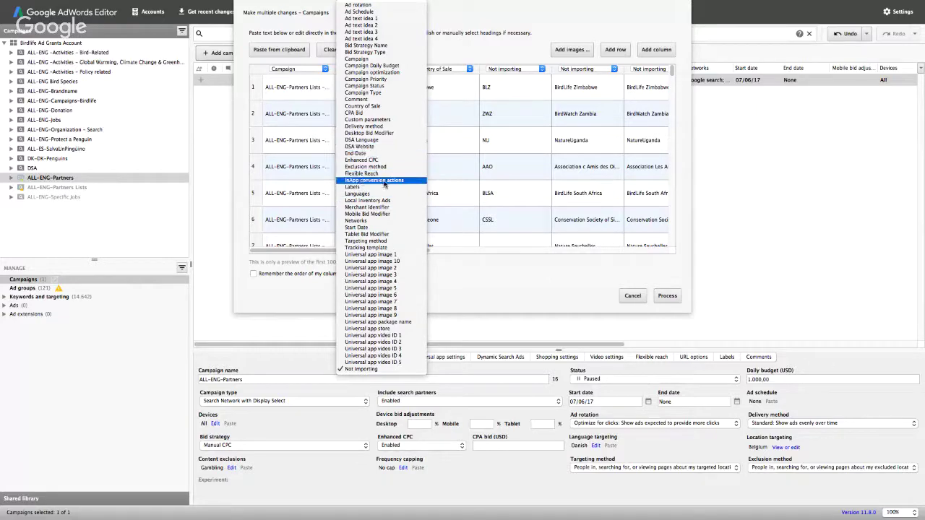
pyautogui.click(452, 268)
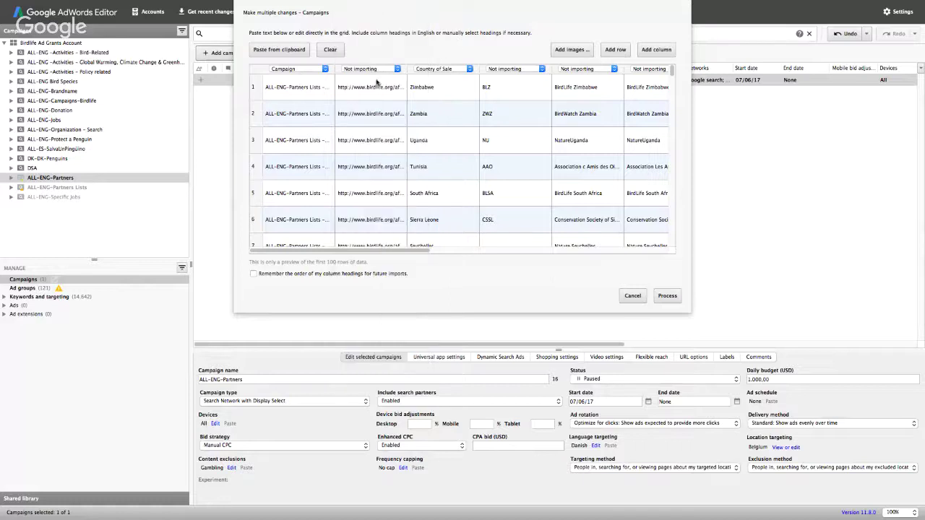
pyautogui.click(450, 69)
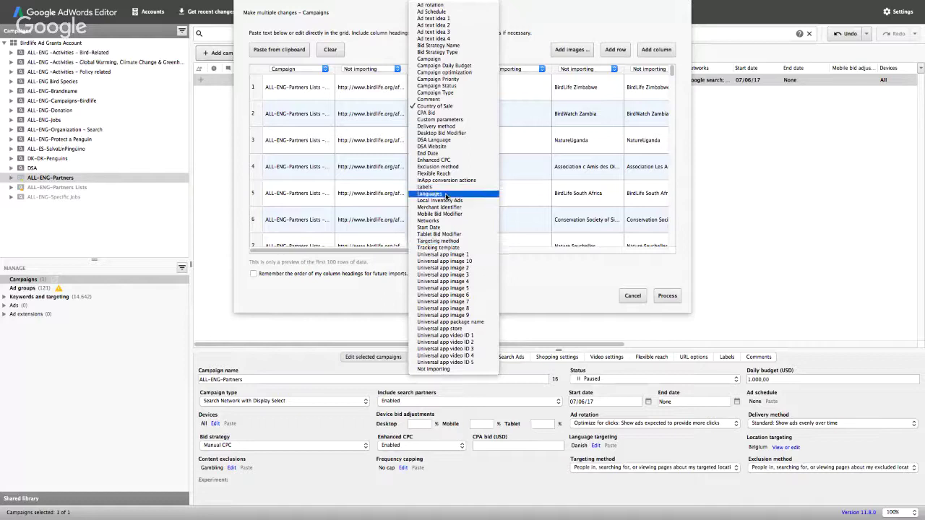
pyautogui.click(434, 369)
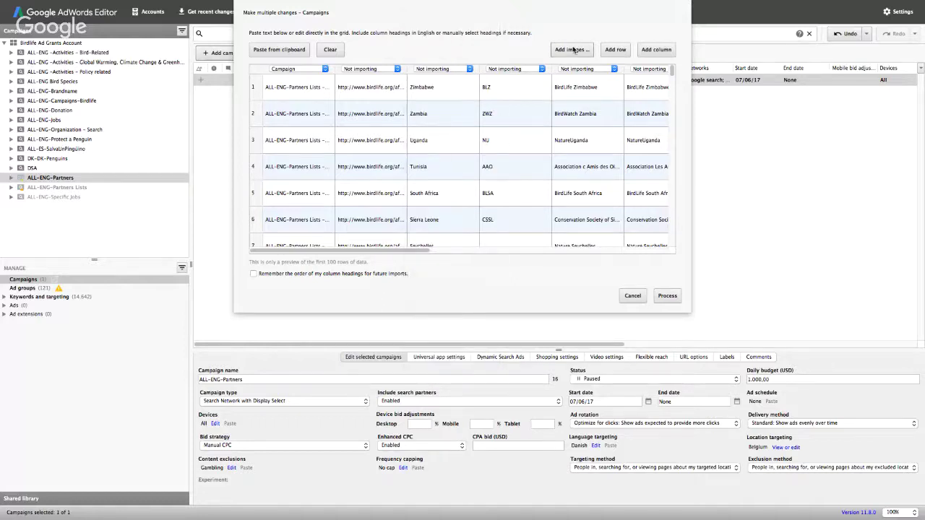
pyautogui.click(501, 70)
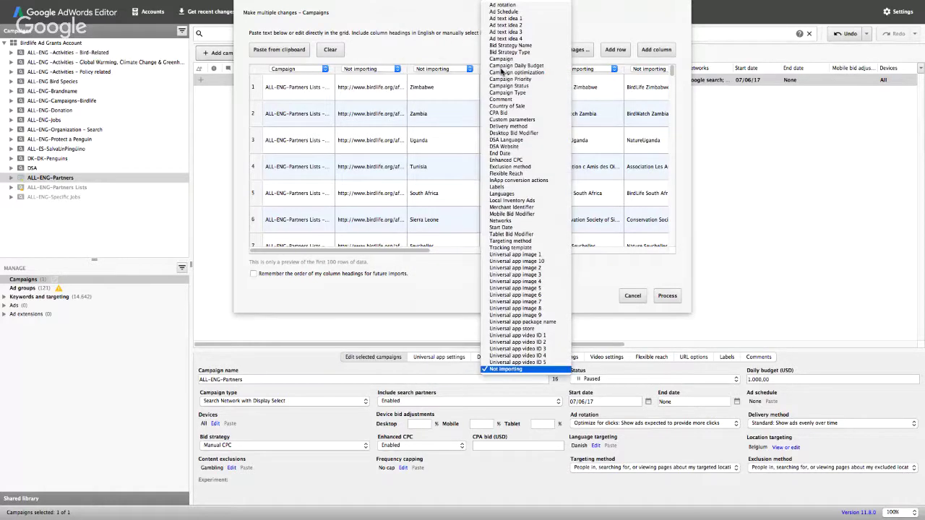
pyautogui.click(506, 369)
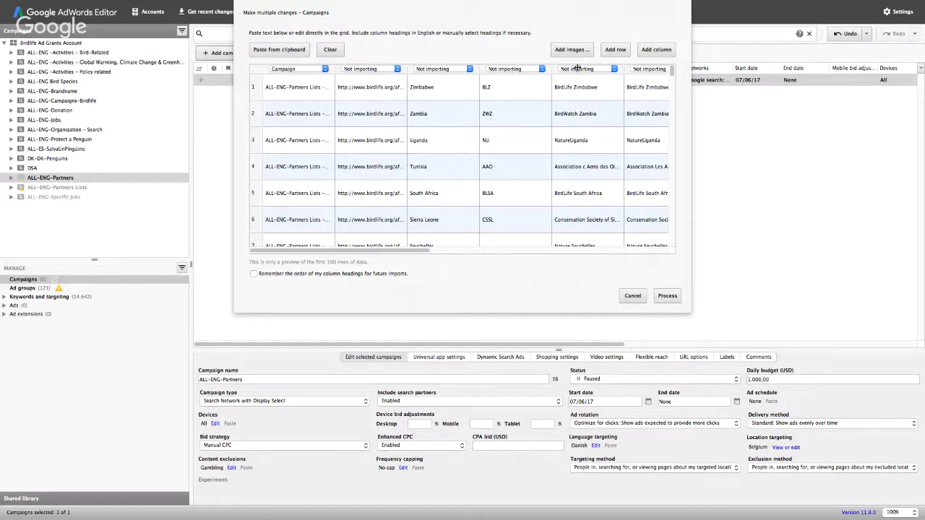
# Step: Review heading choices for the fifth, sixth and fourth columns, leaving them unchanged
pyautogui.click(578, 70)
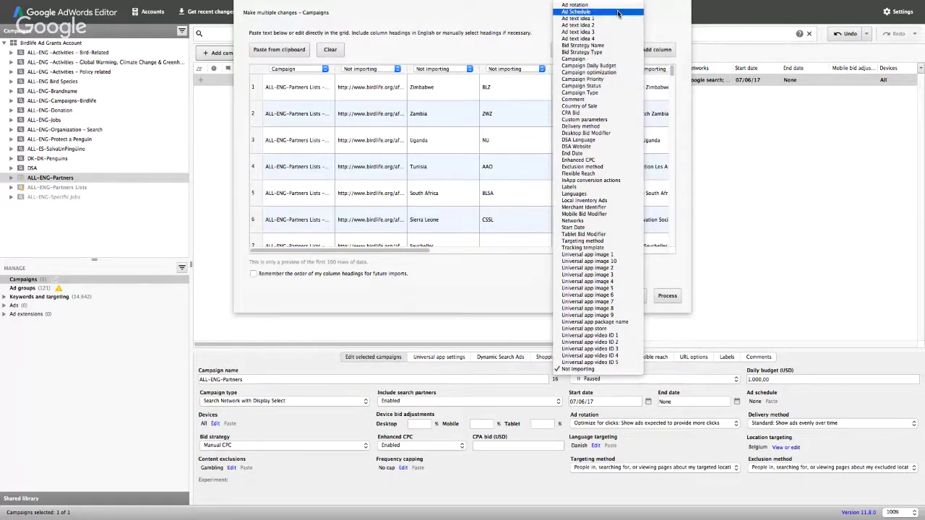
pyautogui.write('ex')
pyautogui.press('Return')
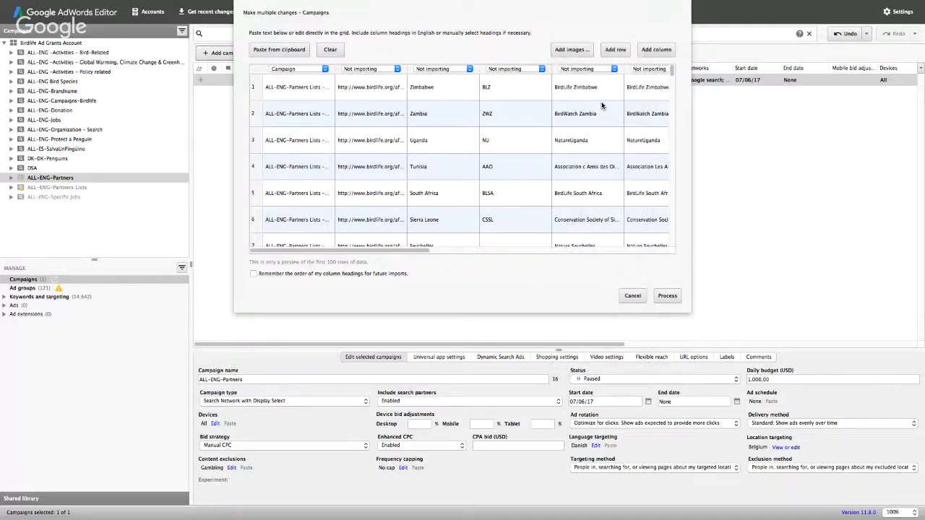
pyautogui.click(578, 70)
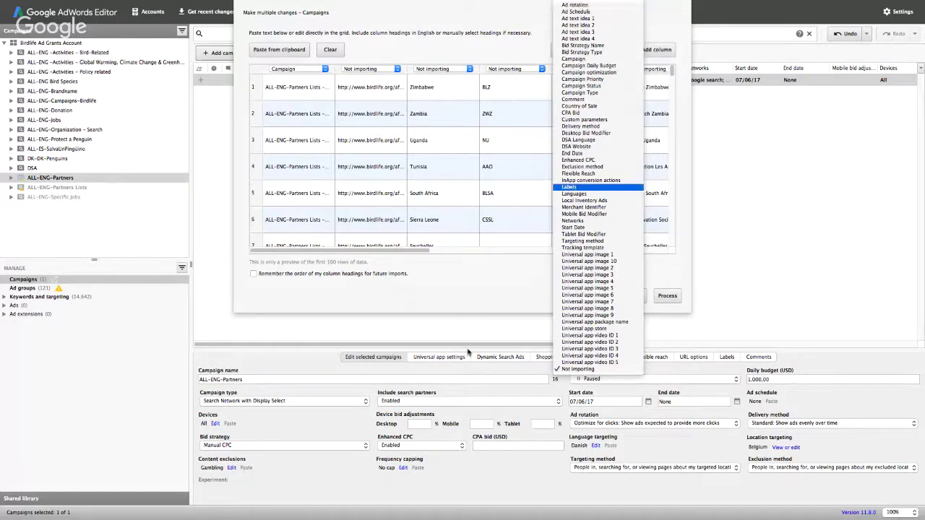
pyautogui.click(684, 95)
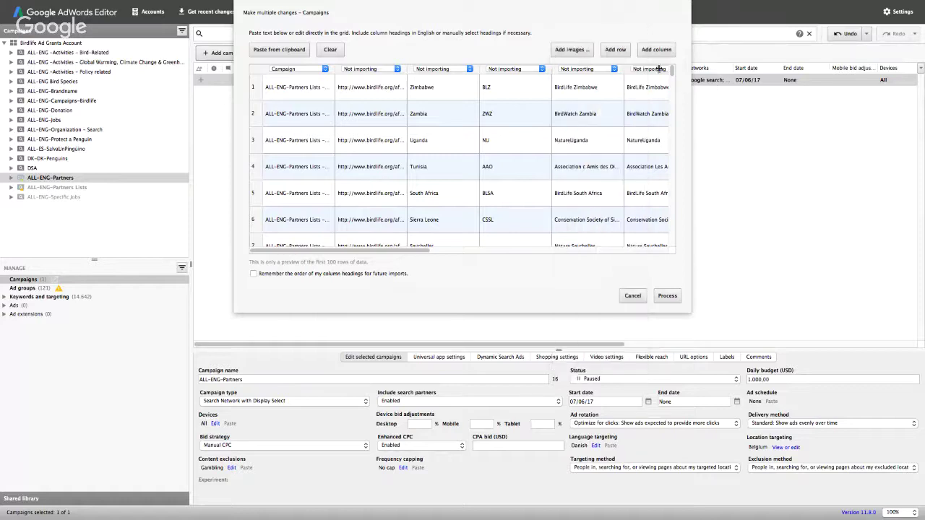
pyautogui.click(650, 68)
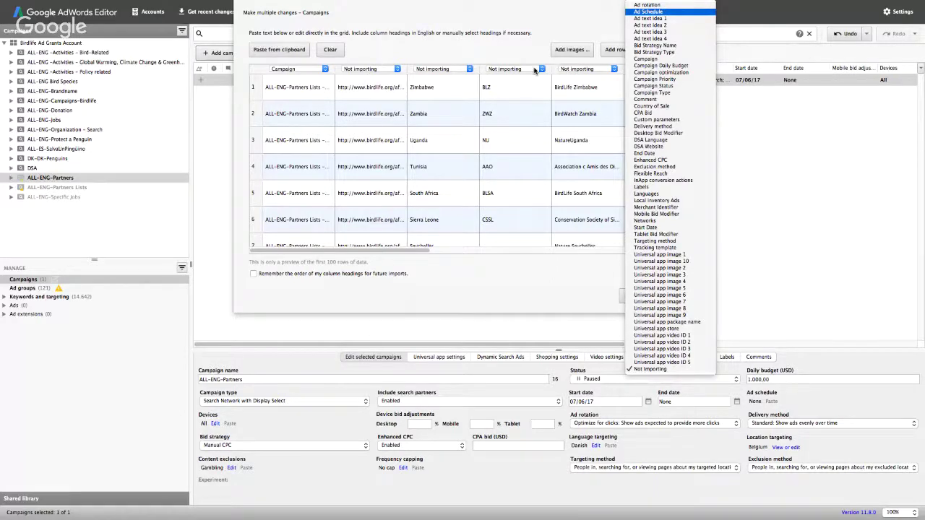
pyautogui.click(506, 69)
pyautogui.click(505, 69)
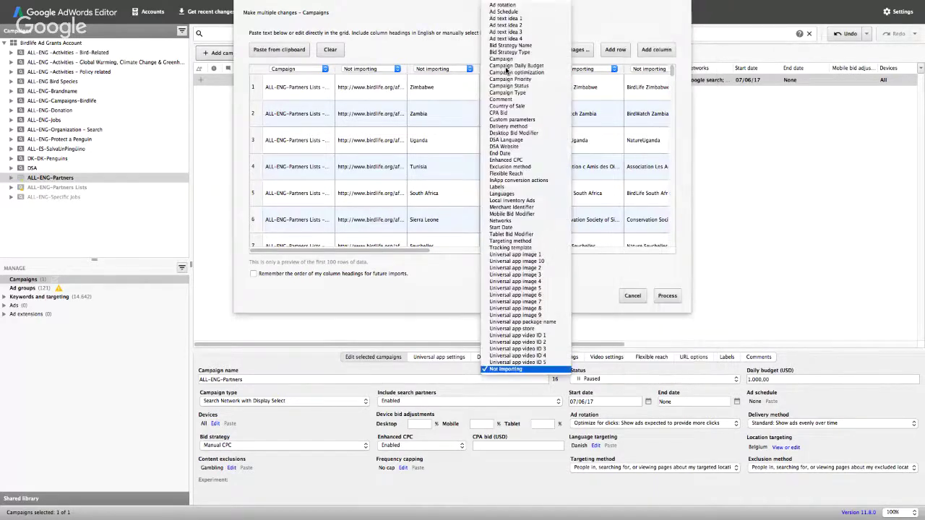
pyautogui.click(509, 65)
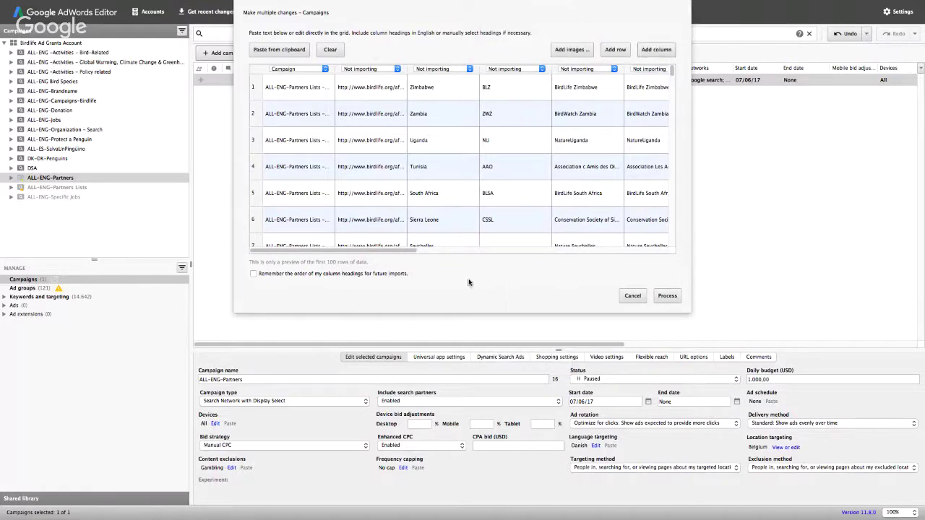
# Step: Inspect the far-right column's heading options, then cancel the campaign import
pyautogui.moveTo(396, 252); pyautogui.dragTo(610, 250)
pyautogui.click(354, 68)
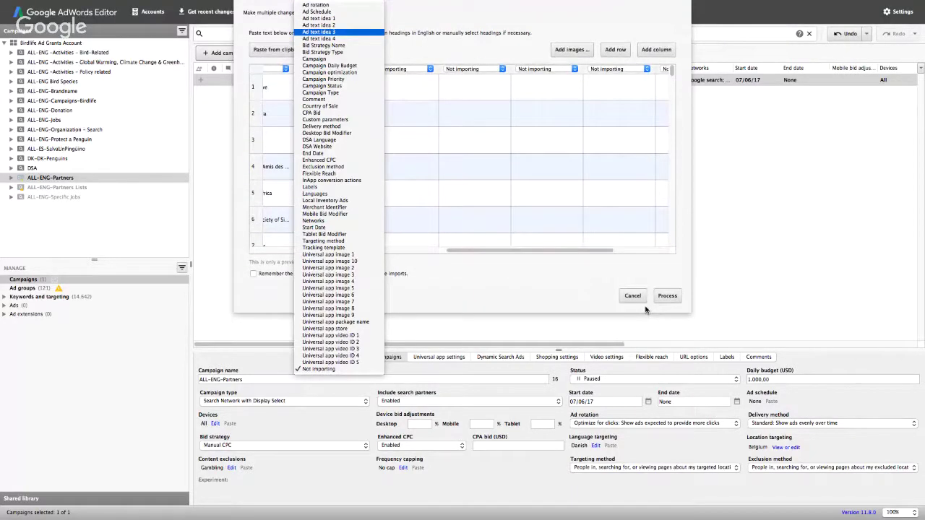
pyautogui.click(464, 267)
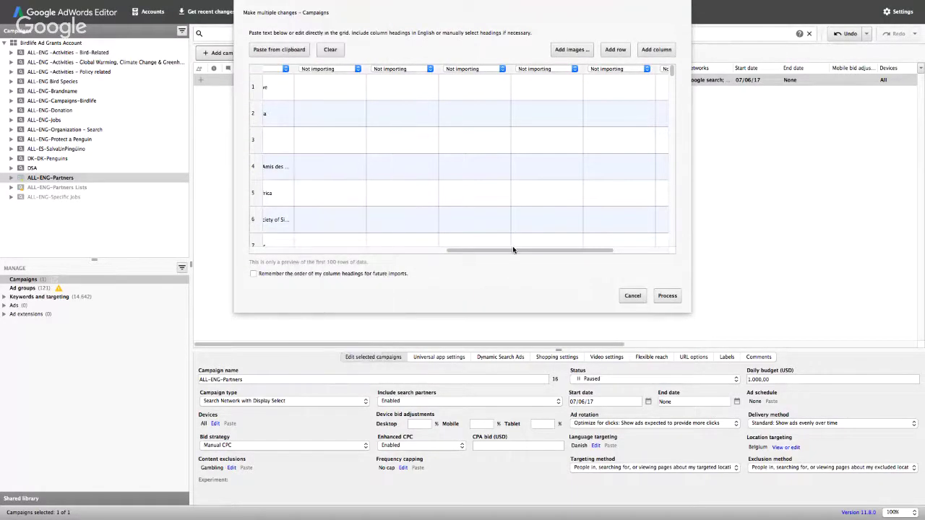
pyautogui.moveTo(515, 242); pyautogui.dragTo(220, 248)
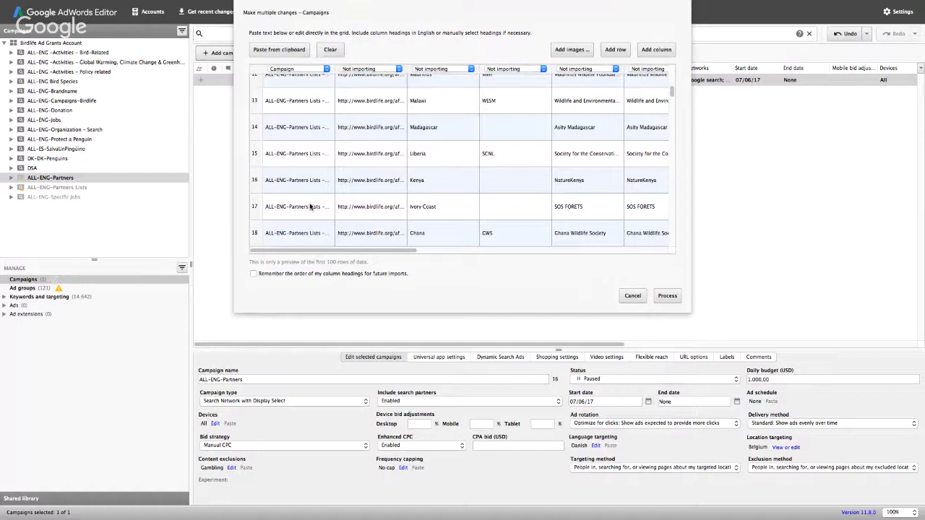
pyautogui.click(632, 296)
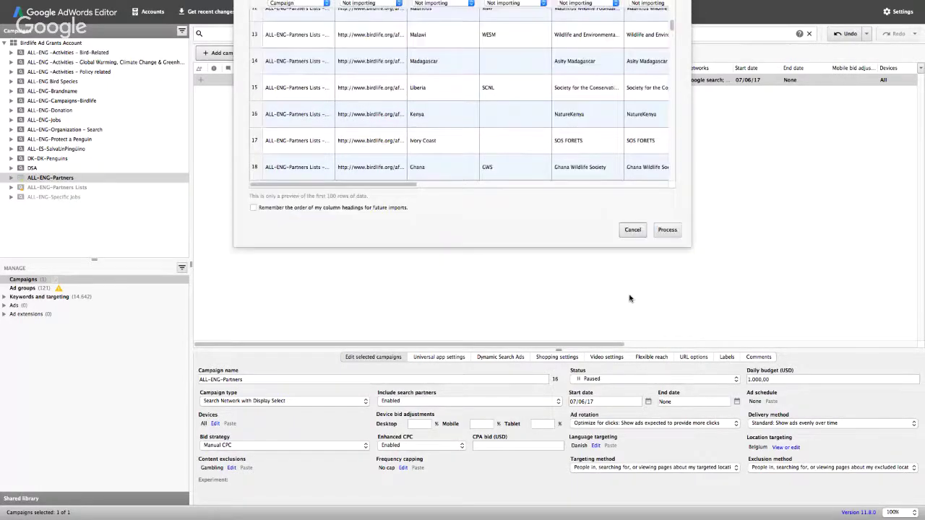
# Step: Show the 121 ad groups, paste the rows into their import grid, then cancel without processing
pyautogui.click(22, 288)
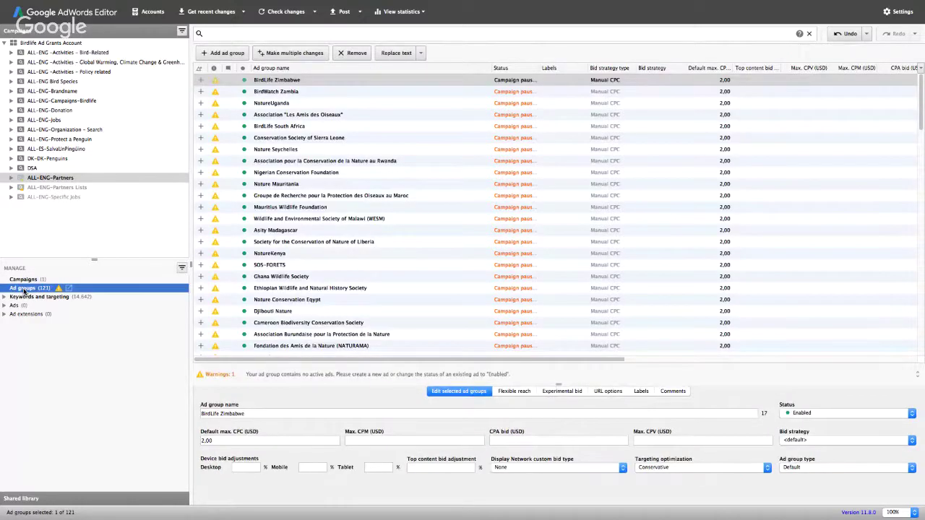
pyautogui.click(287, 54)
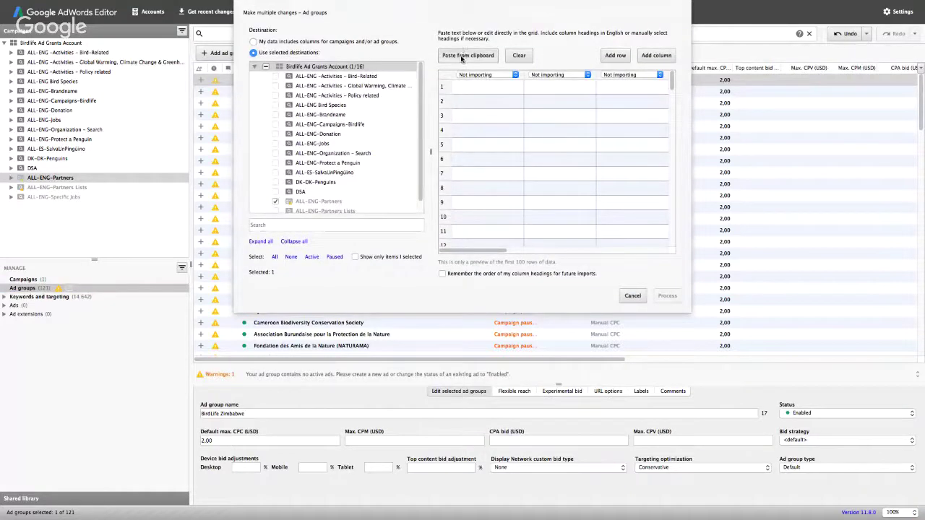
pyautogui.click(462, 57)
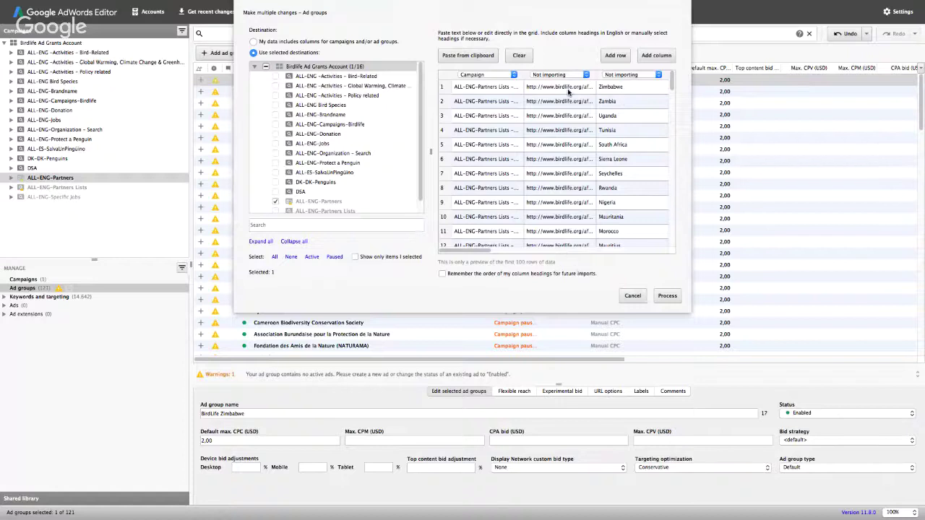
pyautogui.click(568, 75)
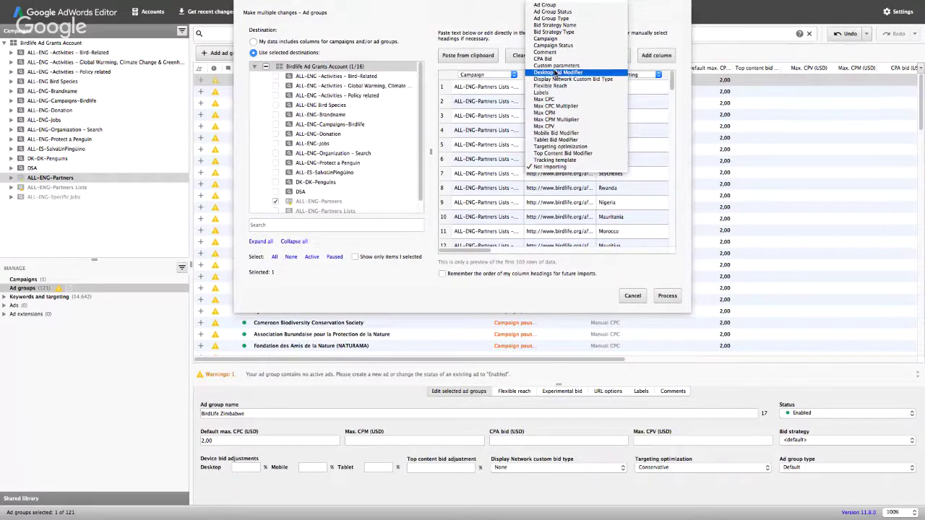
pyautogui.click(633, 298)
pyautogui.click(633, 296)
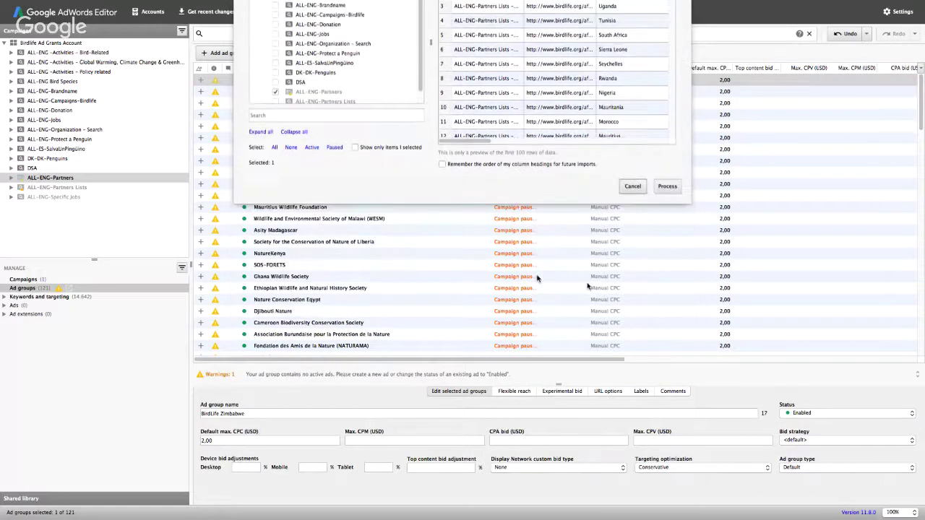
pyautogui.click(34, 298)
# Step: Paste the partner rows into the keyword import grid, taking campaigns and ad groups from the data
pyautogui.click(273, 53)
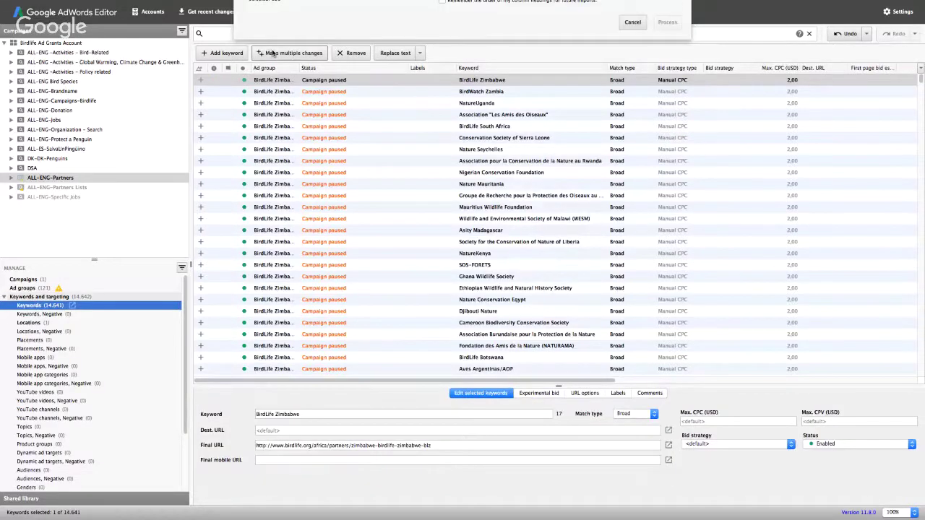
pyautogui.hotkey('ctrl', 'v')
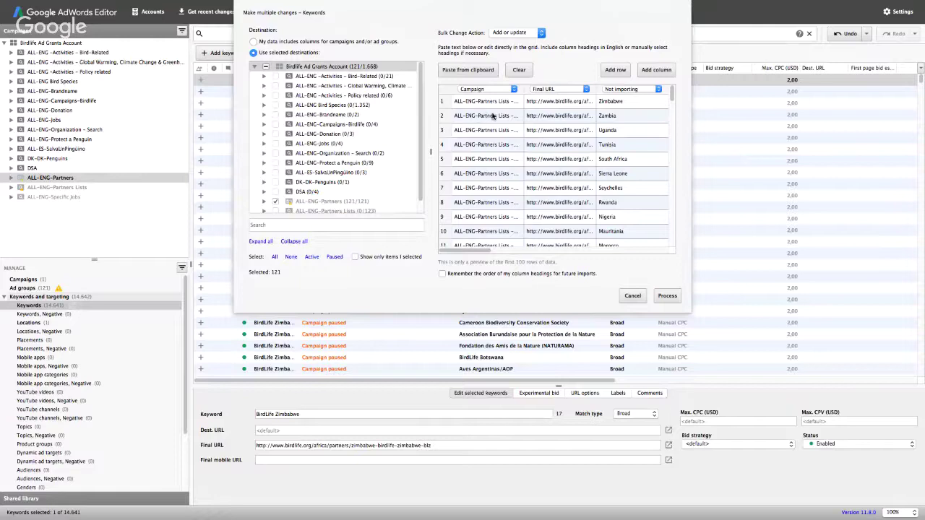
pyautogui.click(254, 42)
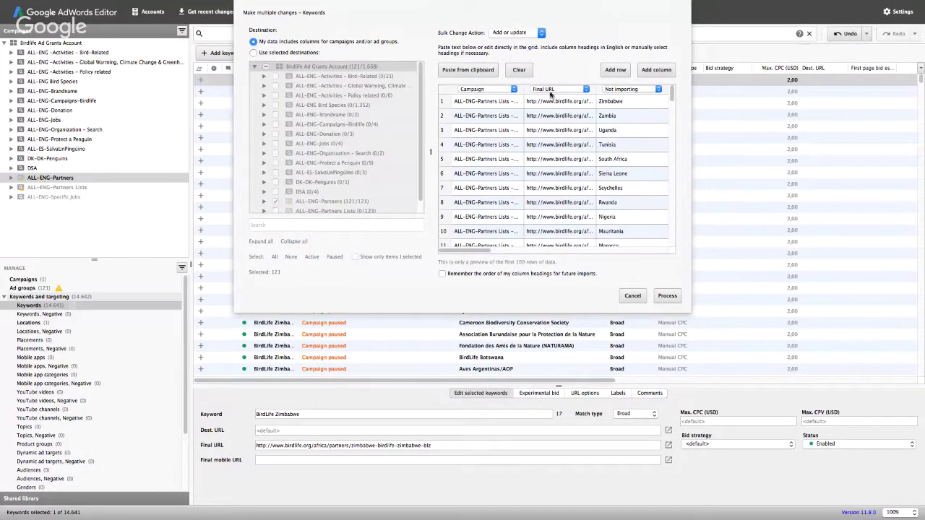
# Step: Map the partner-name column to Ad Group and review the Final URL and Keyword columns
pyautogui.hscroll(5, 489, 247)
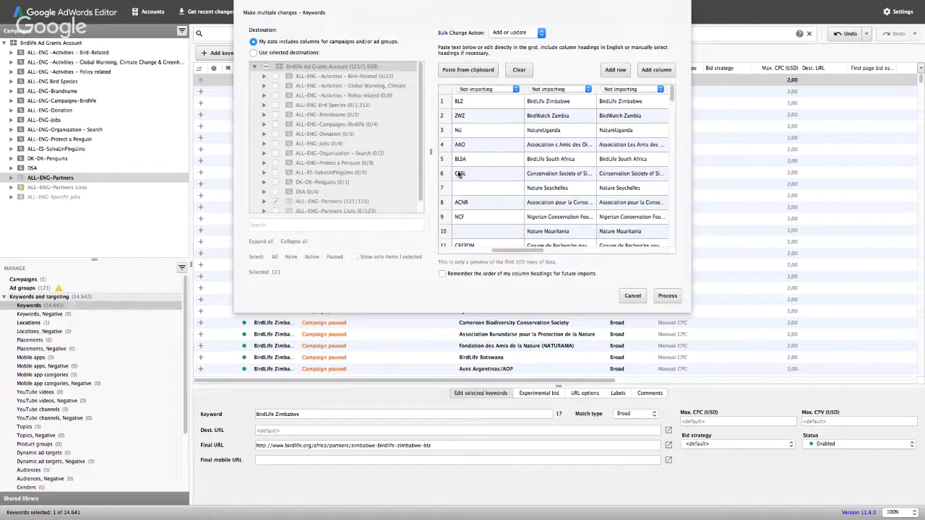
pyautogui.moveTo(506, 251)
pyautogui.mouseDown()
pyautogui.moveTo(464, 250)
pyautogui.moveTo(518, 251)
pyautogui.mouseUp()
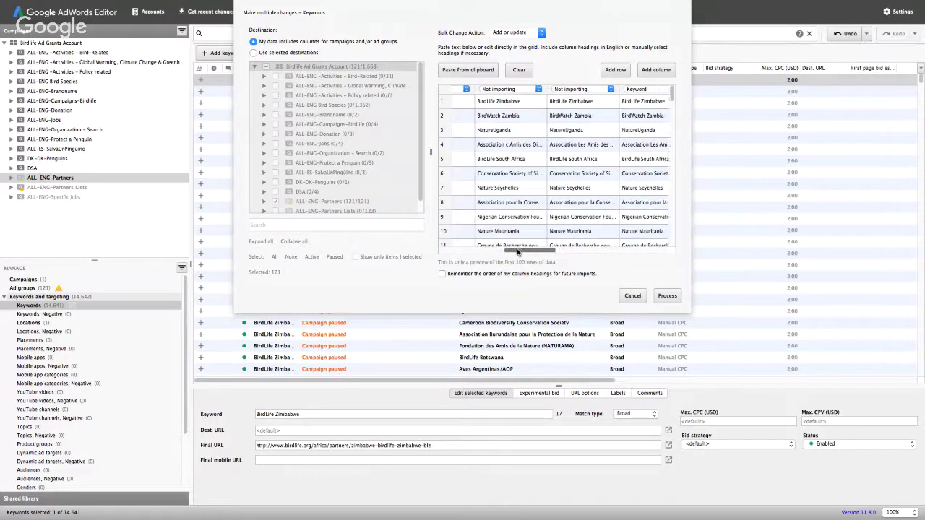
pyautogui.click(503, 90)
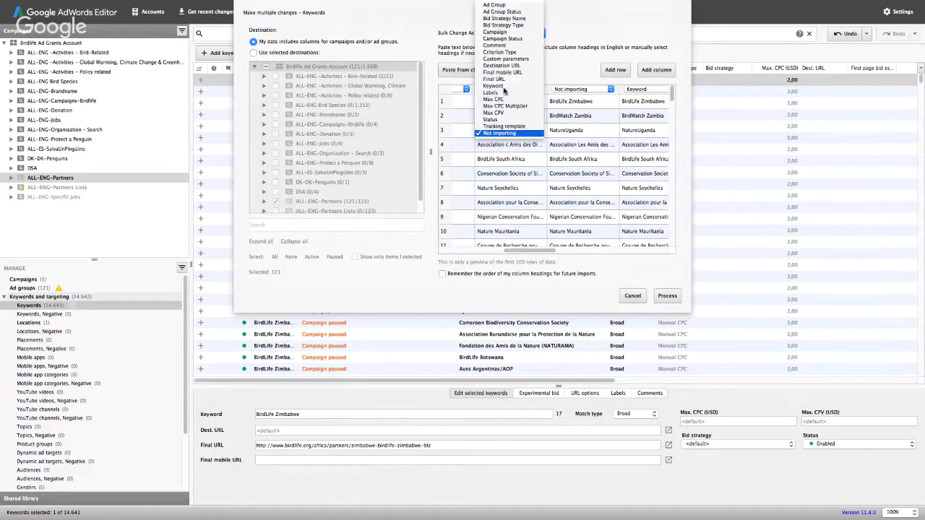
pyautogui.click(504, 5)
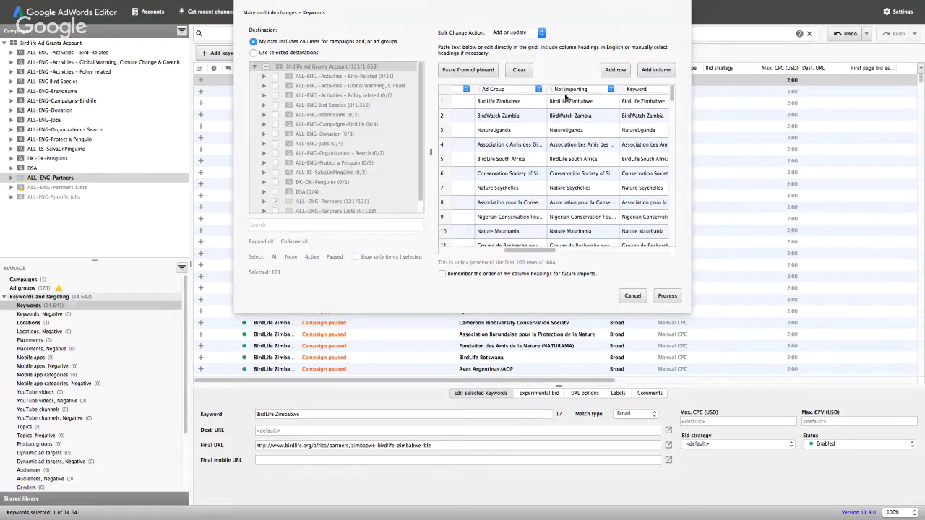
pyautogui.moveTo(533, 257); pyautogui.dragTo(553, 254)
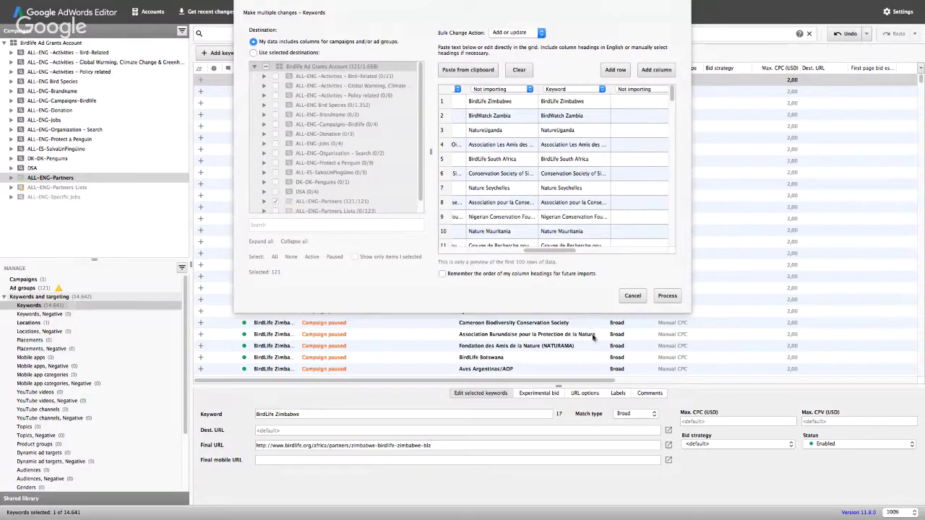
pyautogui.moveTo(546, 250); pyautogui.dragTo(417, 248)
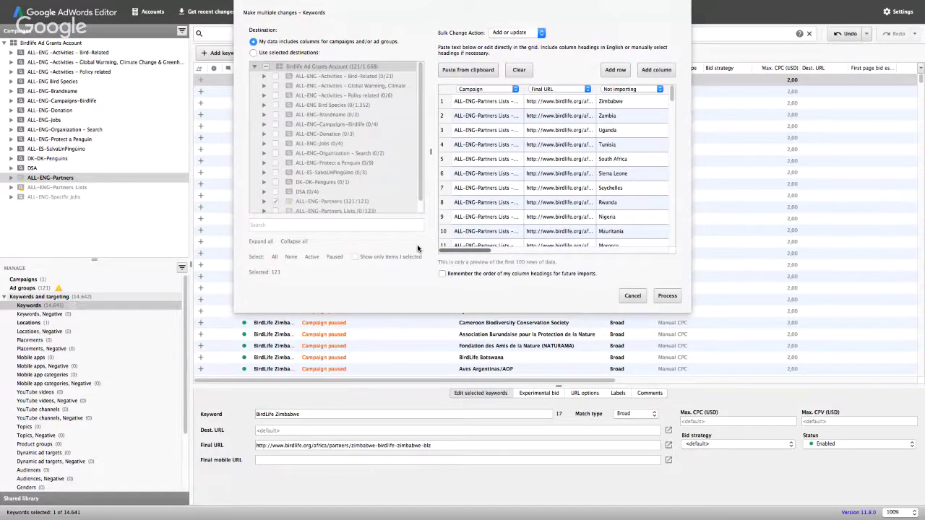
pyautogui.moveTo(476, 251); pyautogui.dragTo(497, 251)
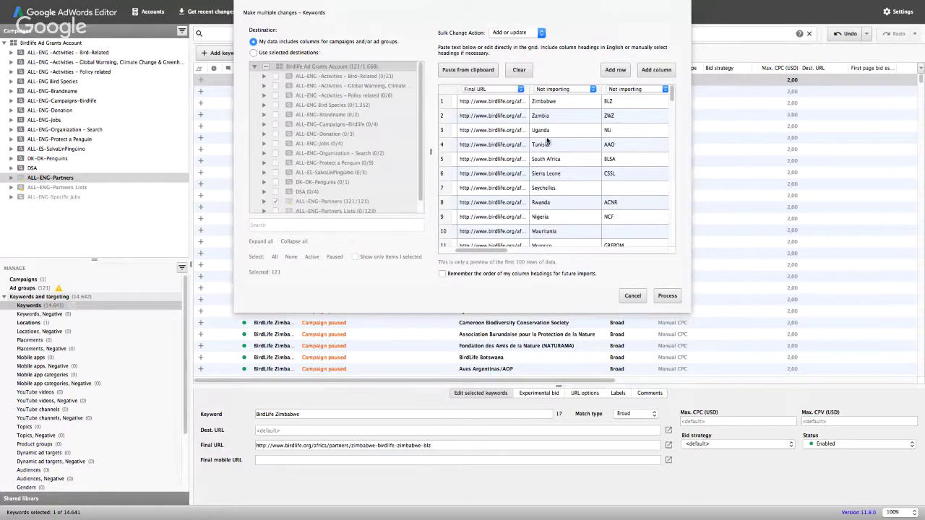
pyautogui.moveTo(494, 252); pyautogui.dragTo(546, 254)
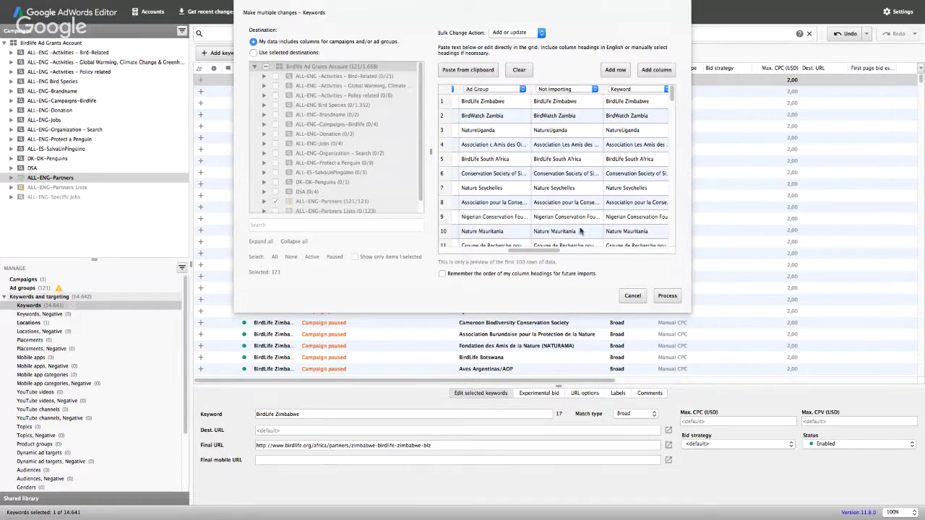
pyautogui.moveTo(552, 253); pyautogui.dragTo(574, 253)
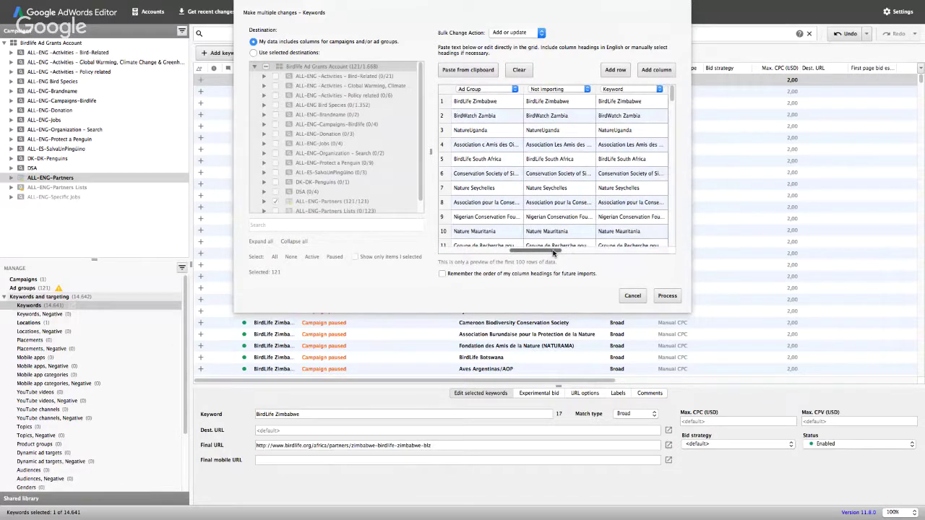
# Step: Process the import of 1 campaign, 121 ad groups and 121 keywords, then expand ALL-ENG-Partners Lists -Clean
pyautogui.click(667, 297)
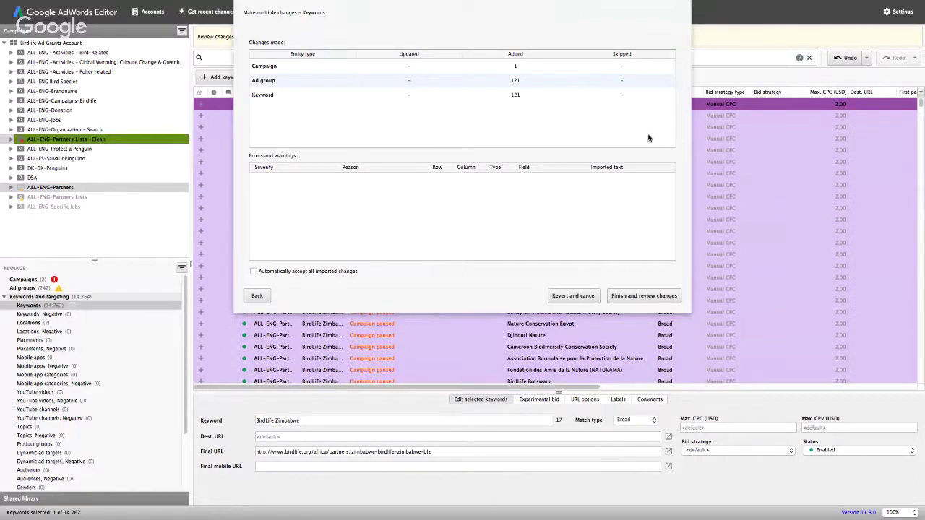
pyautogui.click(643, 298)
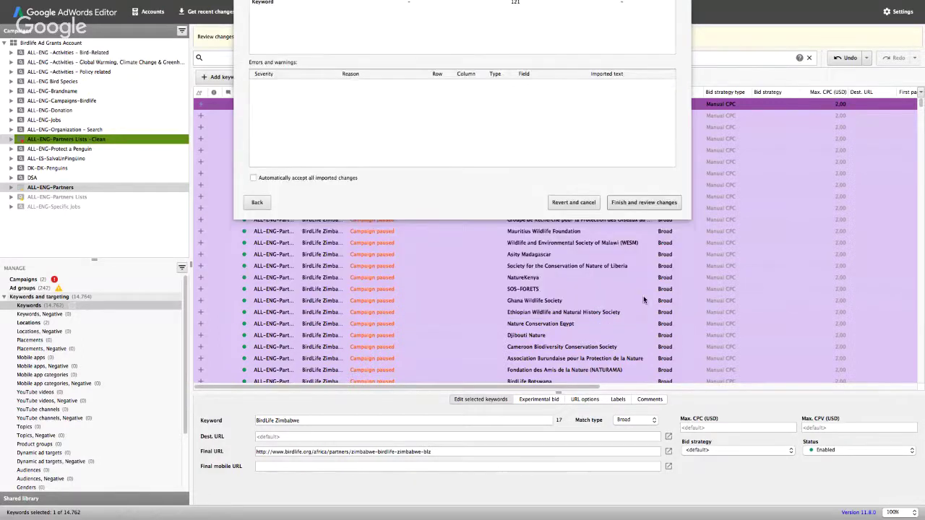
pyautogui.click(11, 139)
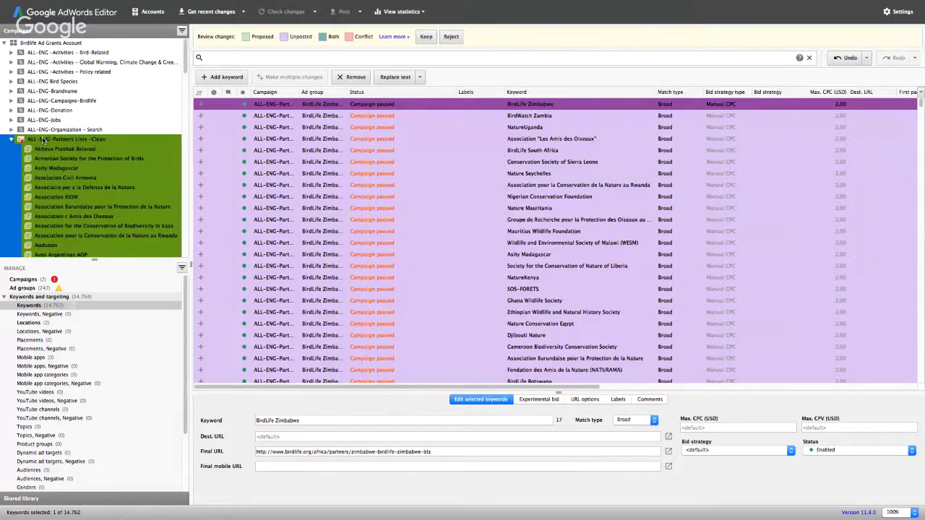
# Step: Keep the imported changes for the new partners campaign after viewing the Akhova Ptushak Belarusi ad group
pyautogui.click(43, 140)
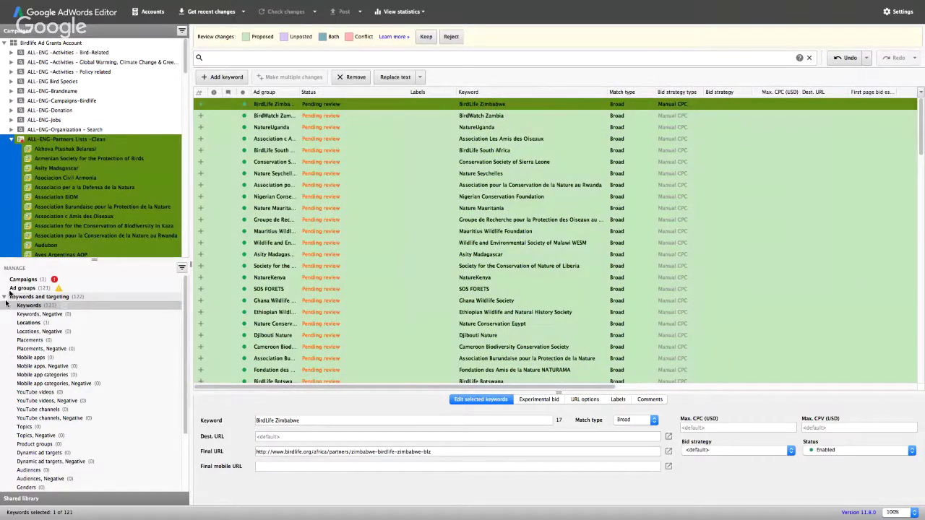
pyautogui.click(23, 279)
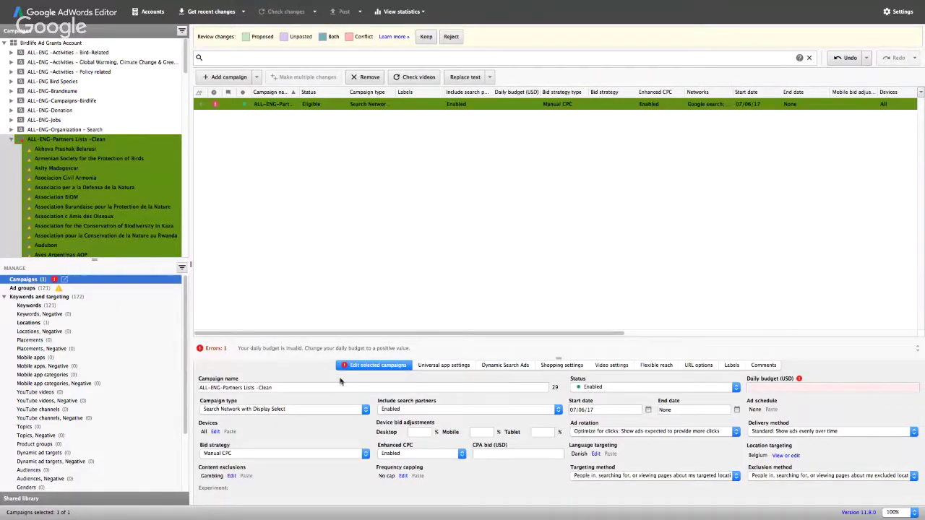
pyautogui.click(150, 149)
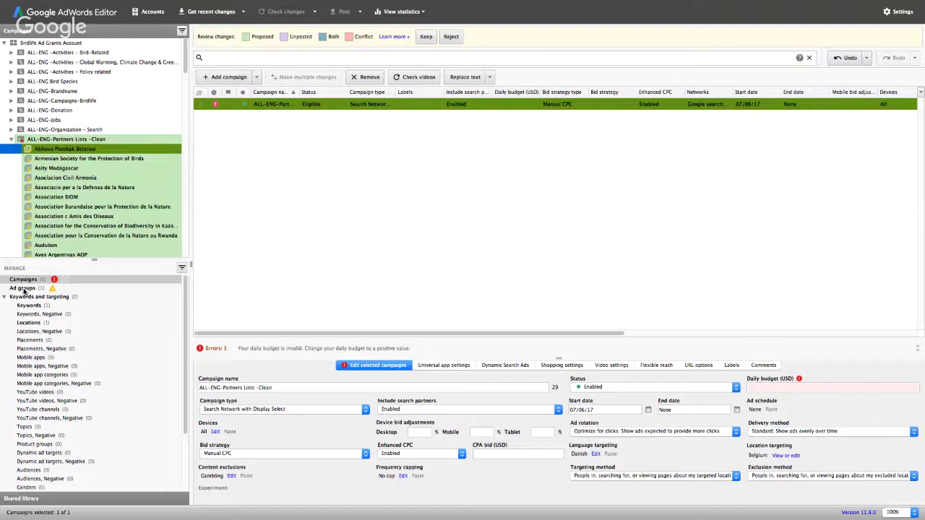
pyautogui.click(426, 36)
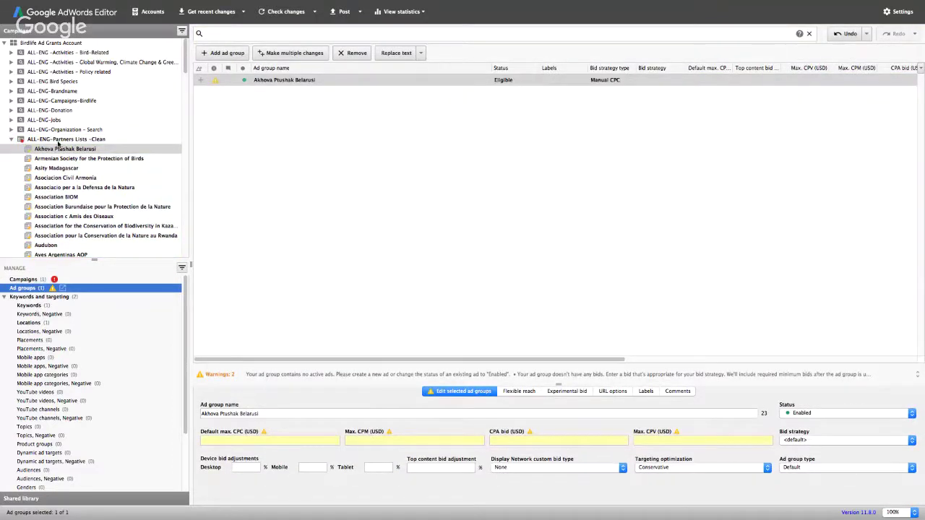
# Step: Spot-check ad group keywords' final URLs, including Armenian Society for the Protection of Birds
pyautogui.scroll(-5, 124, 218)
pyautogui.scroll(-10, 124, 218)
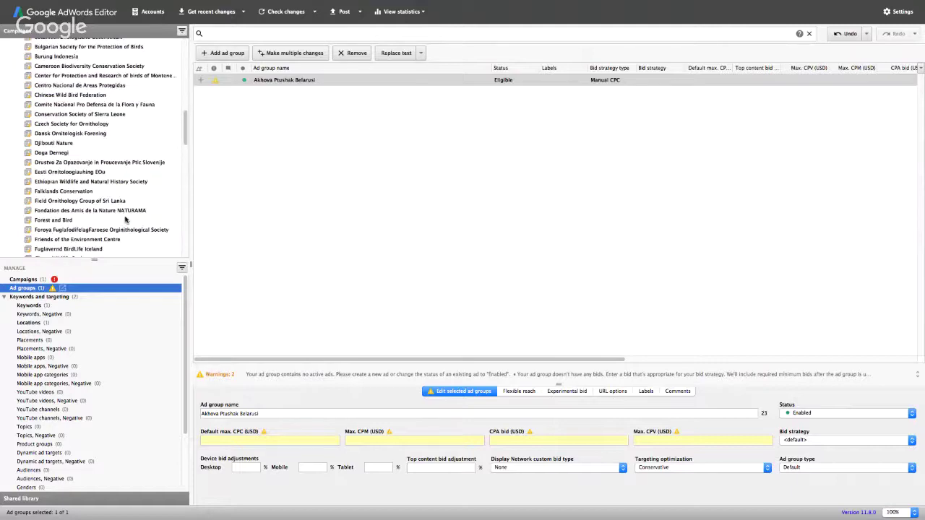
pyautogui.scroll(8, 124, 221)
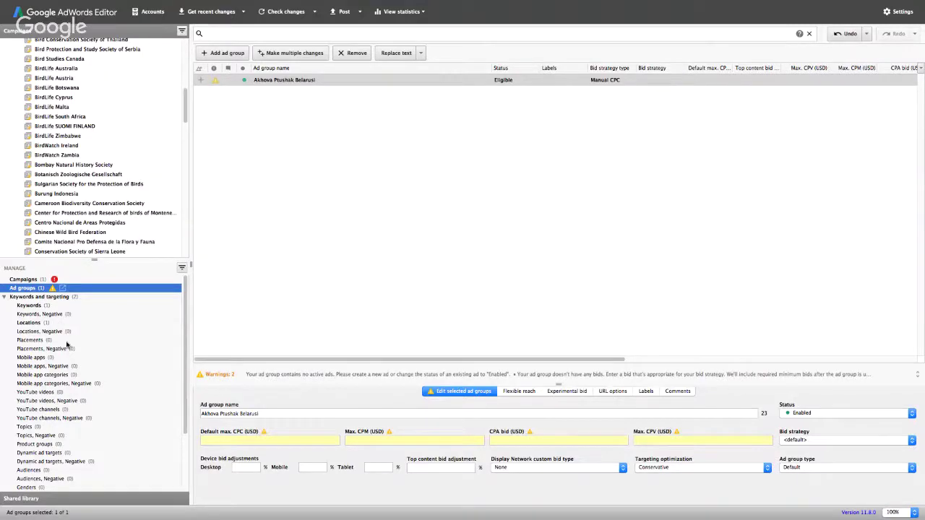
pyautogui.scroll(7, 101, 208)
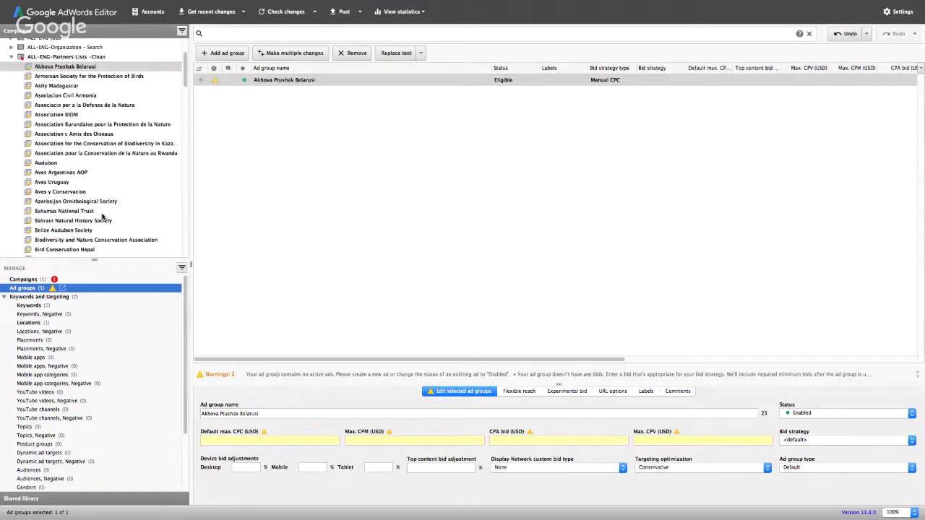
pyautogui.click(29, 305)
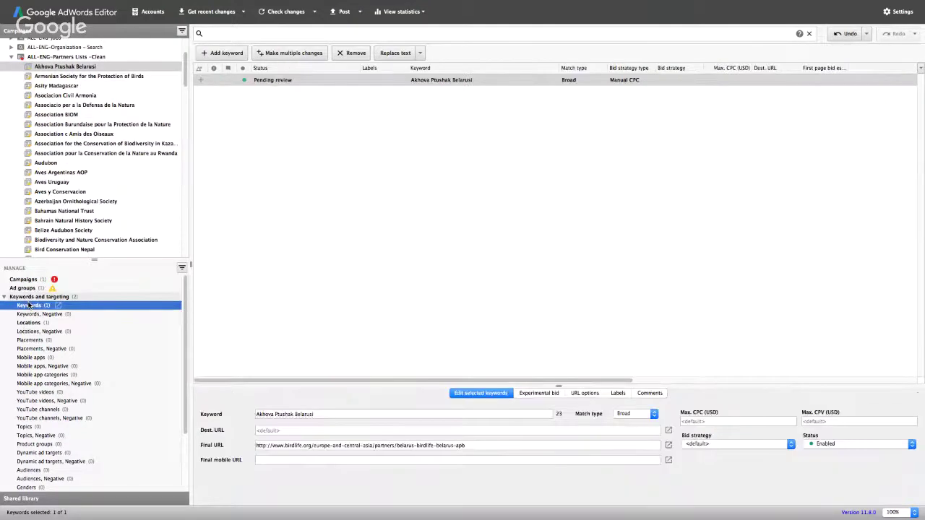
pyautogui.click(278, 445)
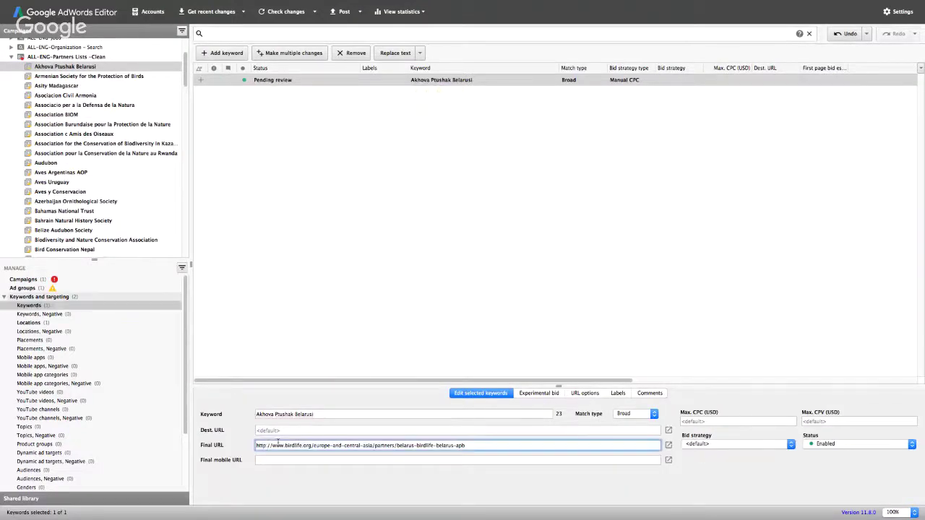
pyautogui.click(79, 77)
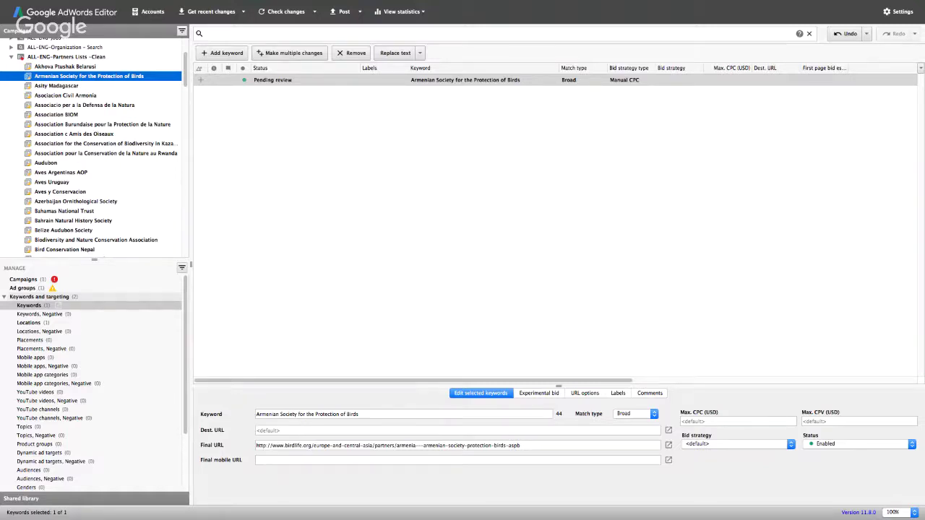
# Step: List all 121 keywords of ALL-ENG-Partners Lists -Clean, each Broad match with Manual CPC
pyautogui.click(91, 56)
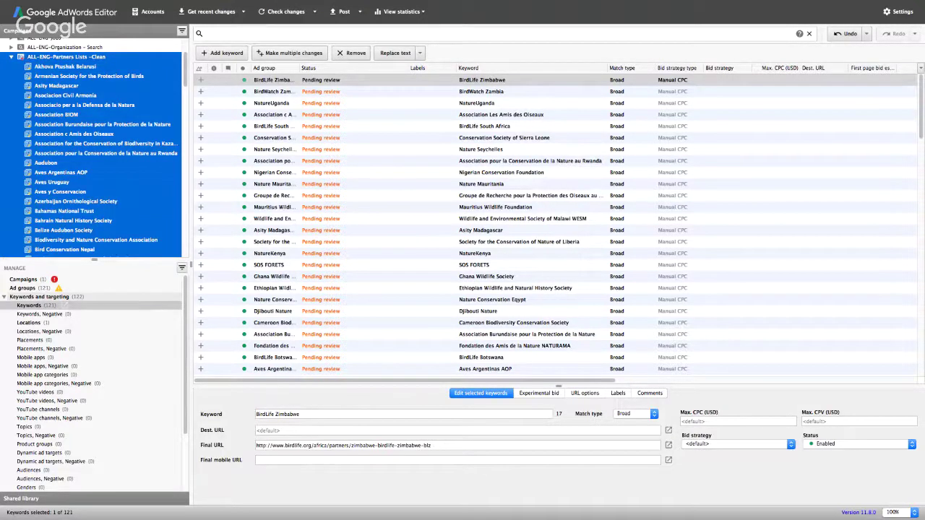
pyautogui.hotkey('ctrl', 'Up')
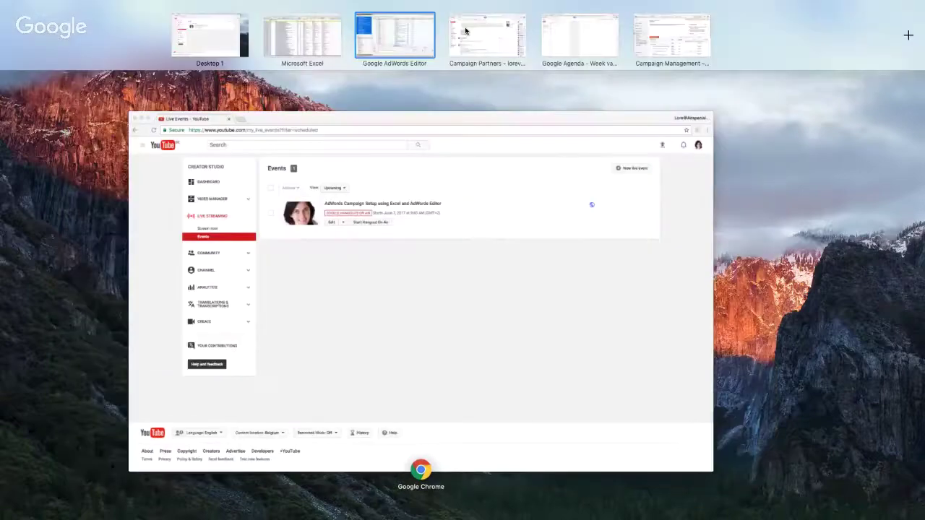
pyautogui.hotkey('ctrl', 'Up')
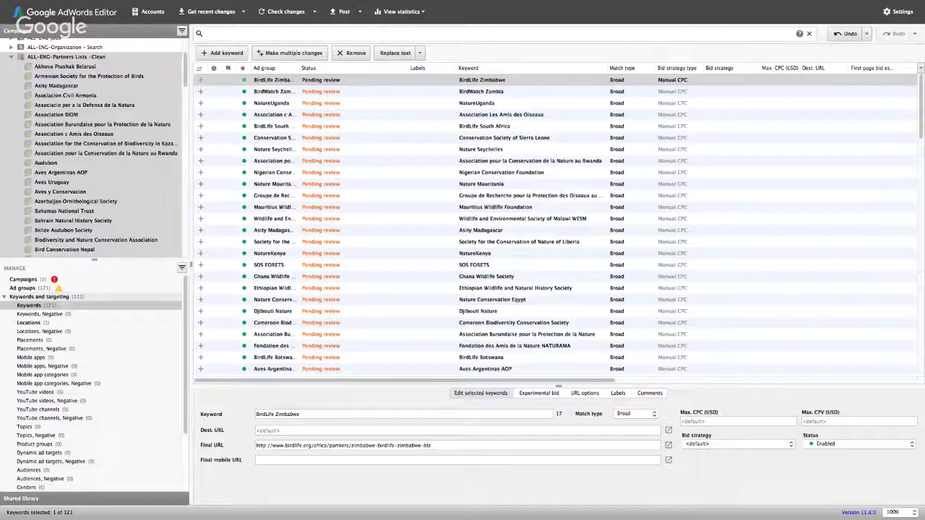